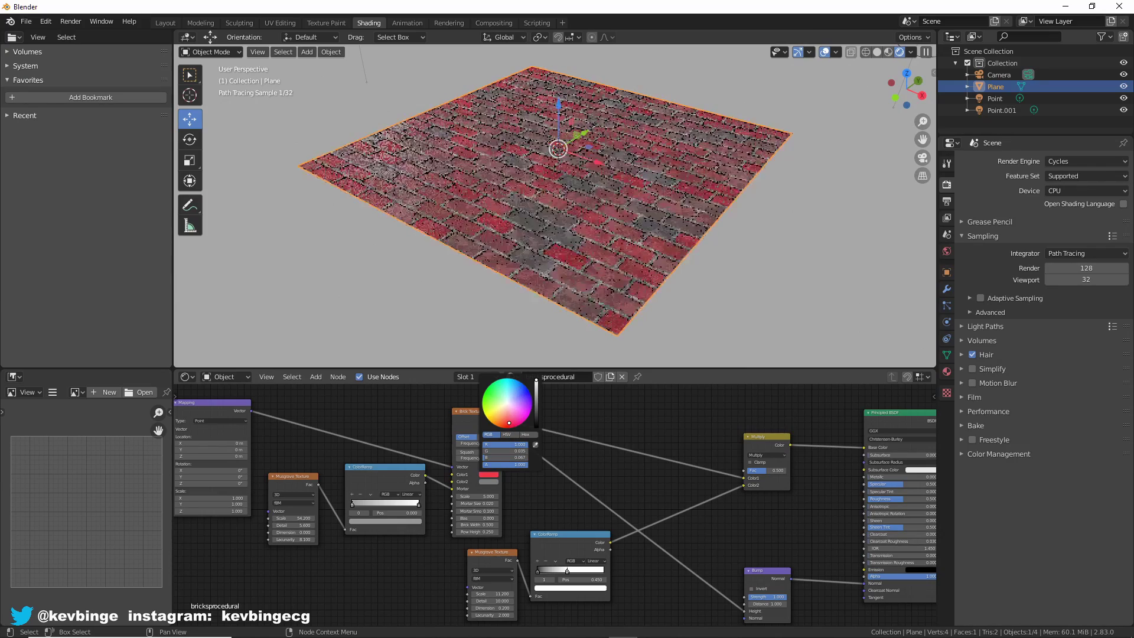
Change the Brick Texture's Color1 to a brighter red and orbit to inspect the rendered bricks
click(503, 422)
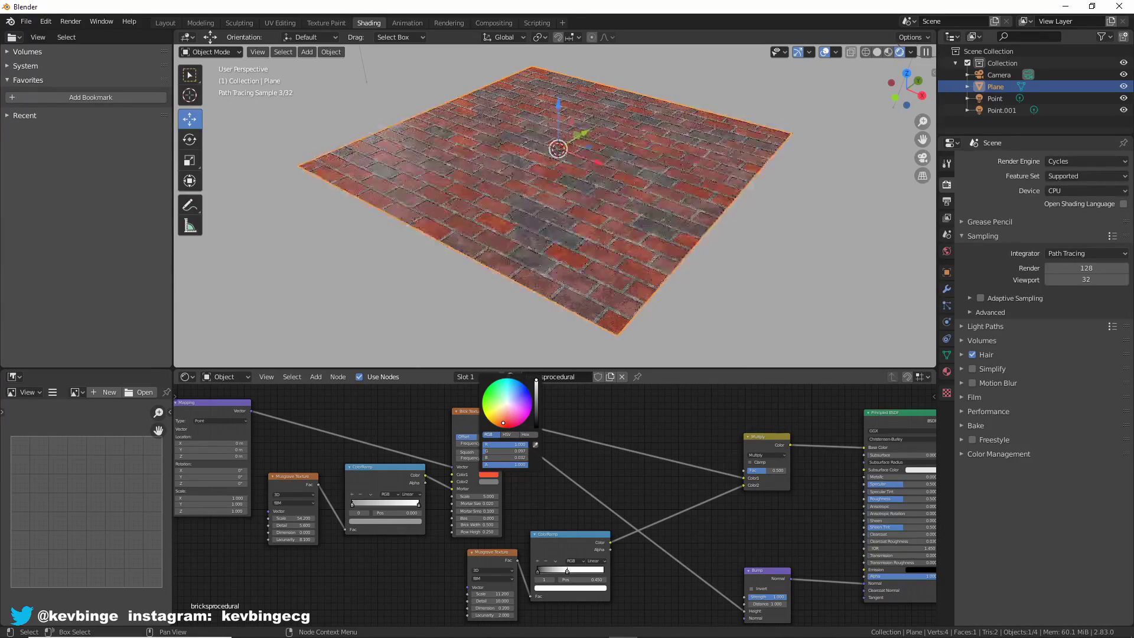
click(503, 423)
click(671, 303)
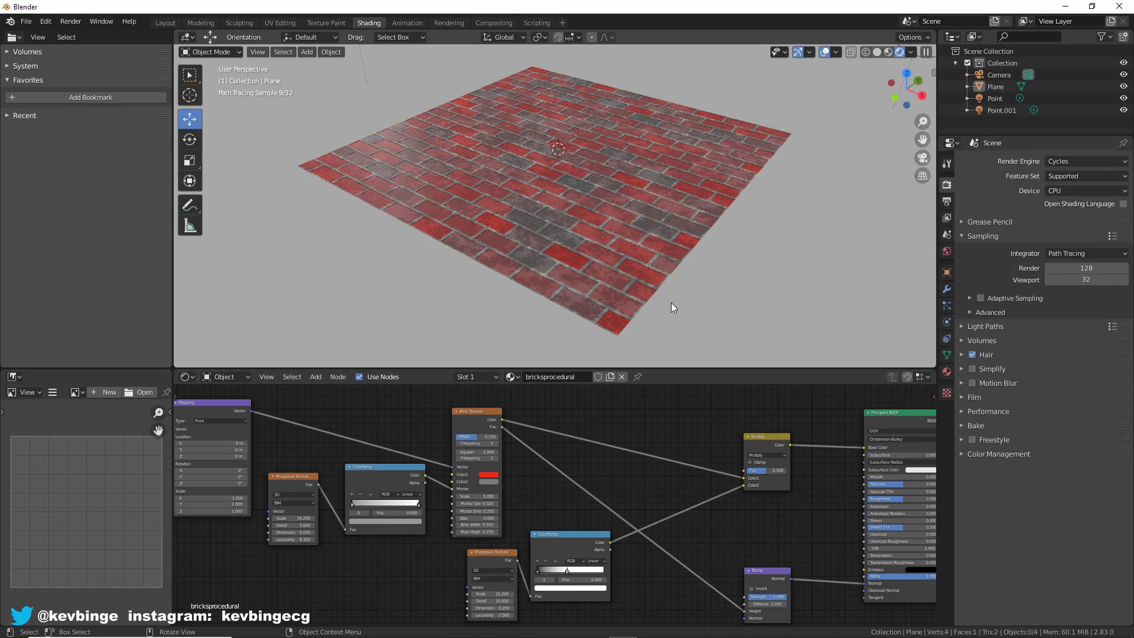
middle_drag(668, 304, 665, 338)
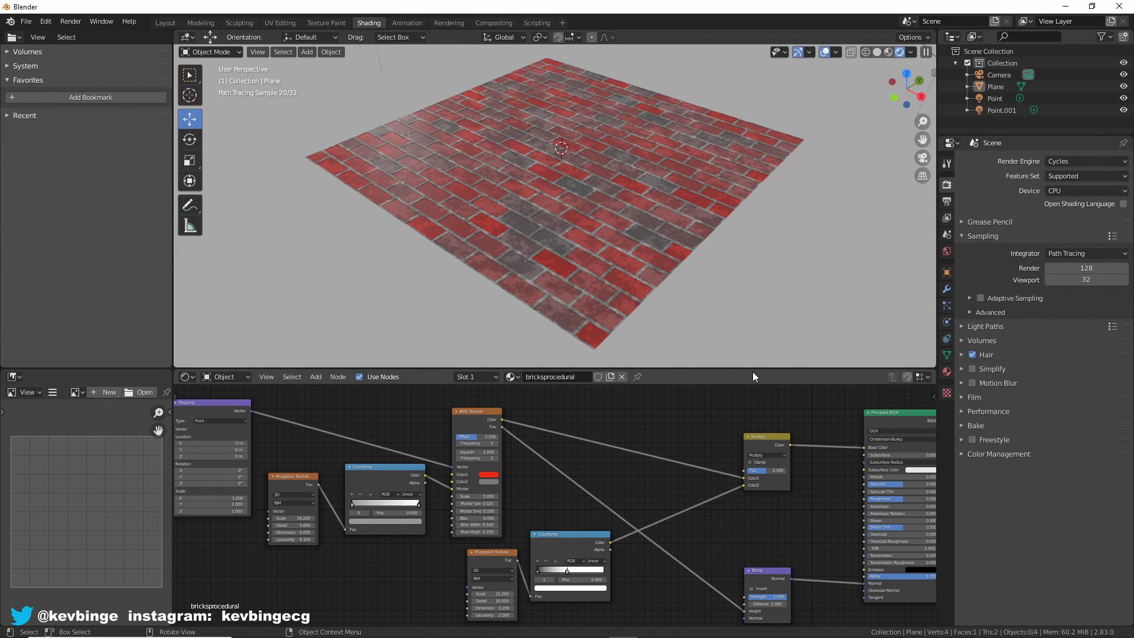
middle_drag(716, 354, 724, 314)
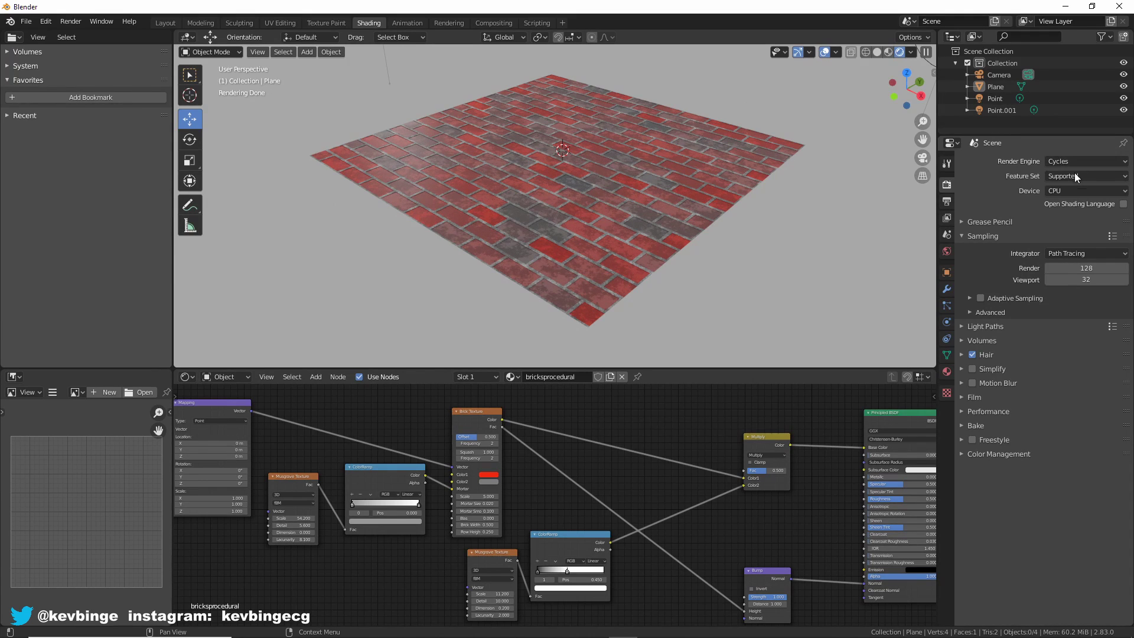
Add a new texture and set up a blank 1024 × 1024 image named 'brickbake'
click(947, 392)
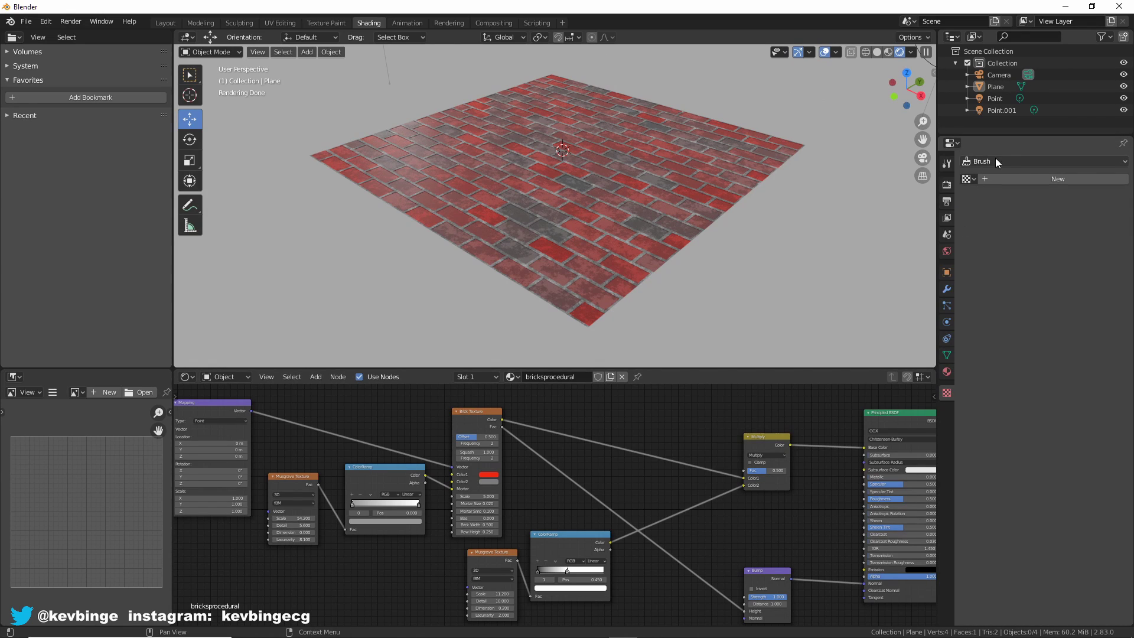
click(1009, 179)
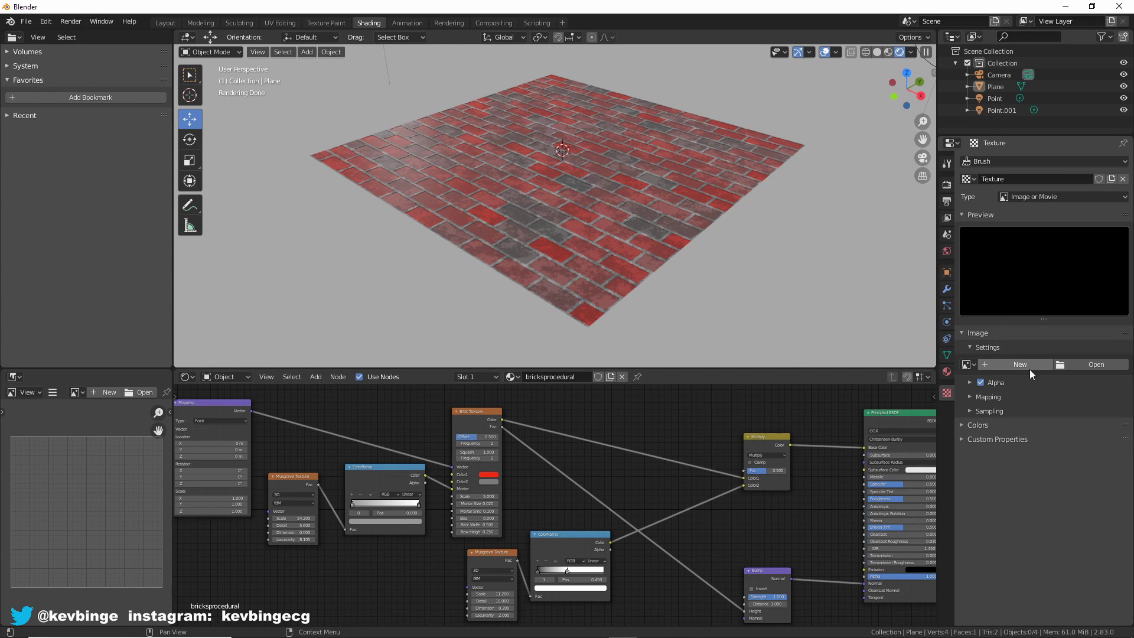
click(1012, 363)
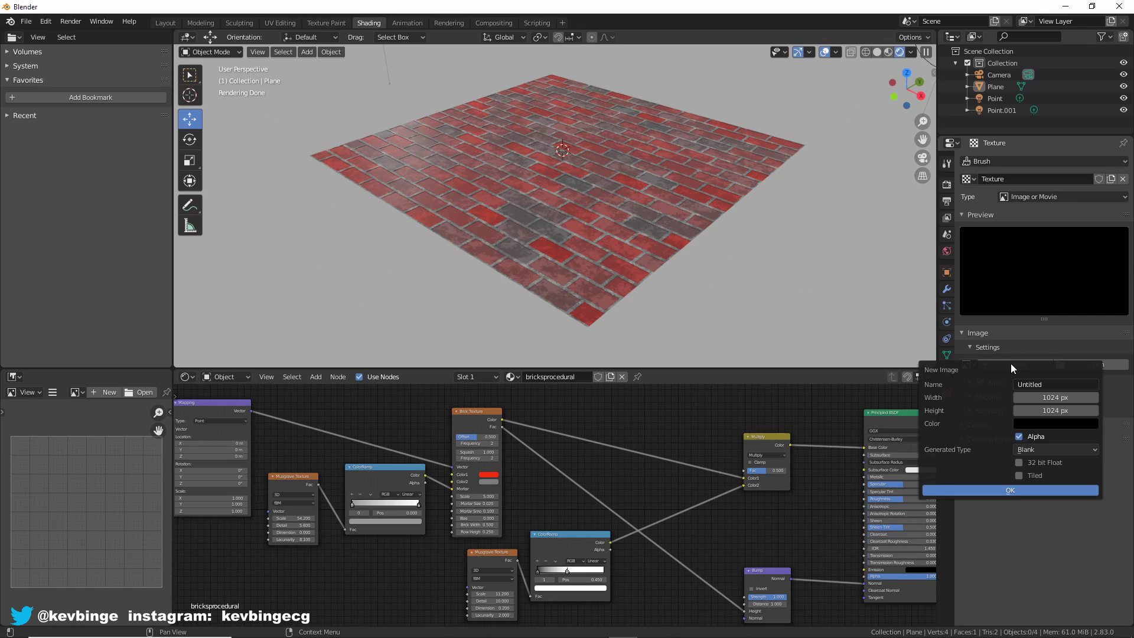
text(brickbake)
key(Return)
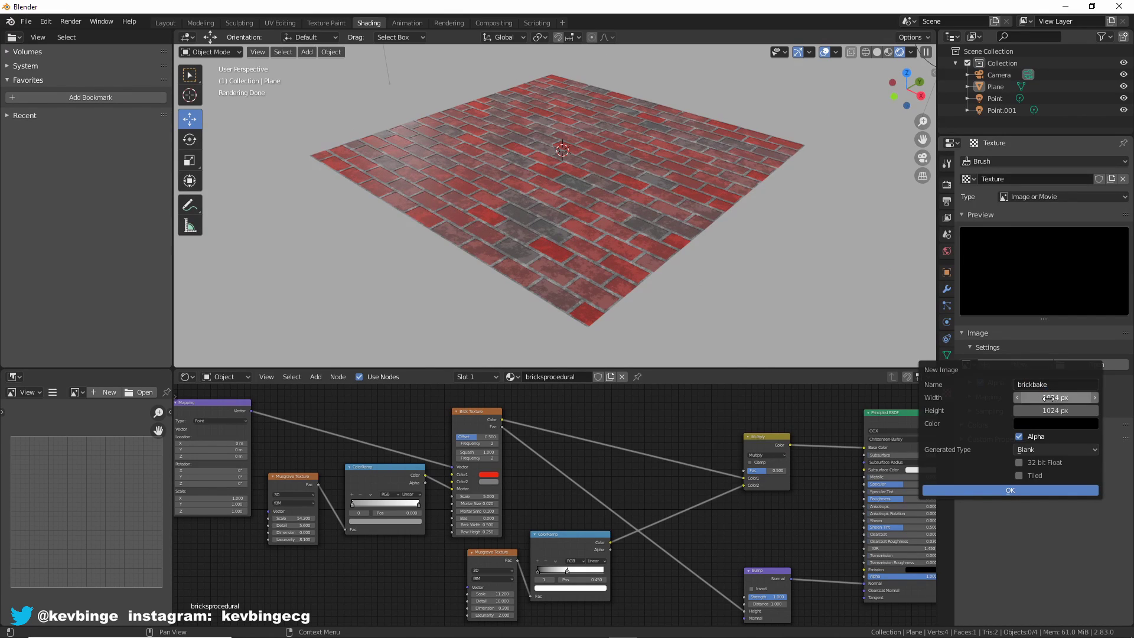
click(1037, 451)
click(1038, 455)
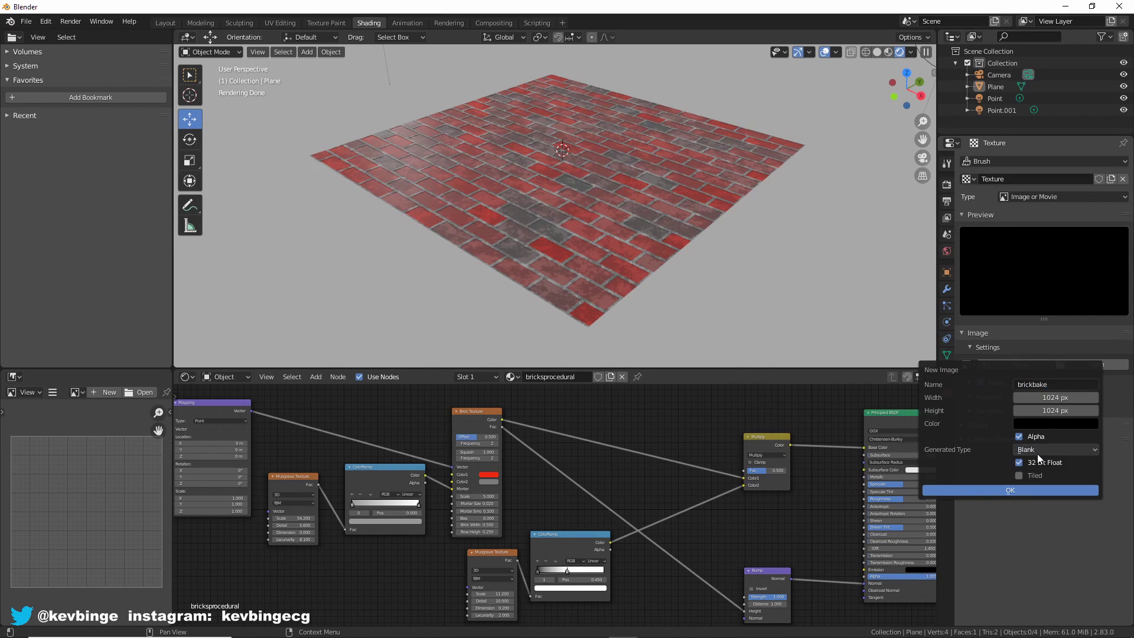
Create the brickbake image, then duplicate the brick plane in Solid shading and move the copy
click(1013, 491)
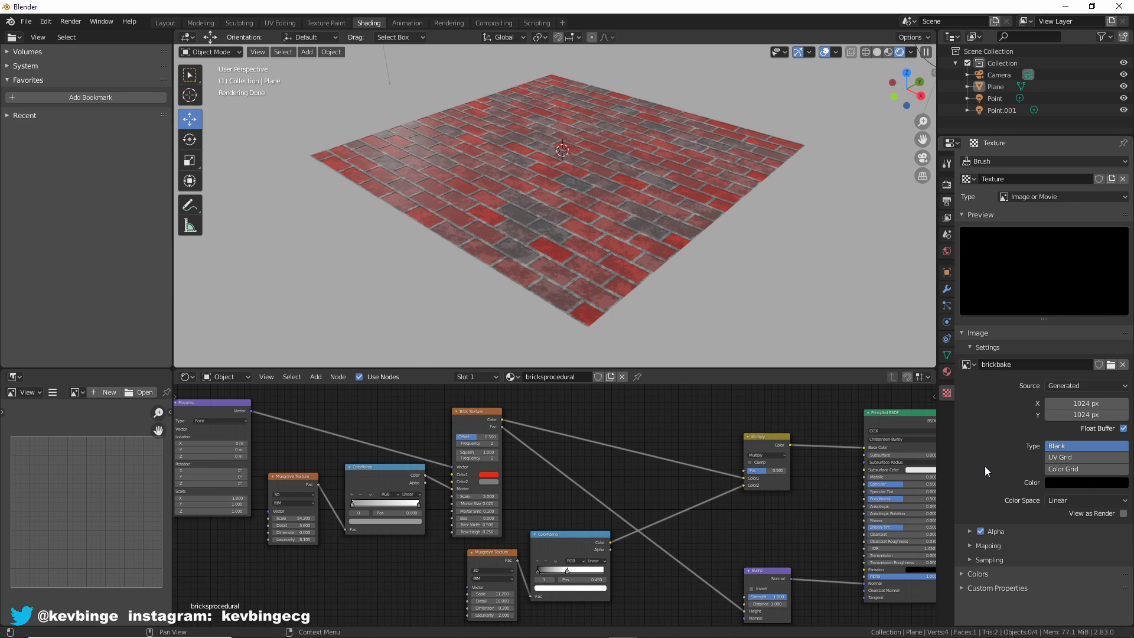
click(879, 52)
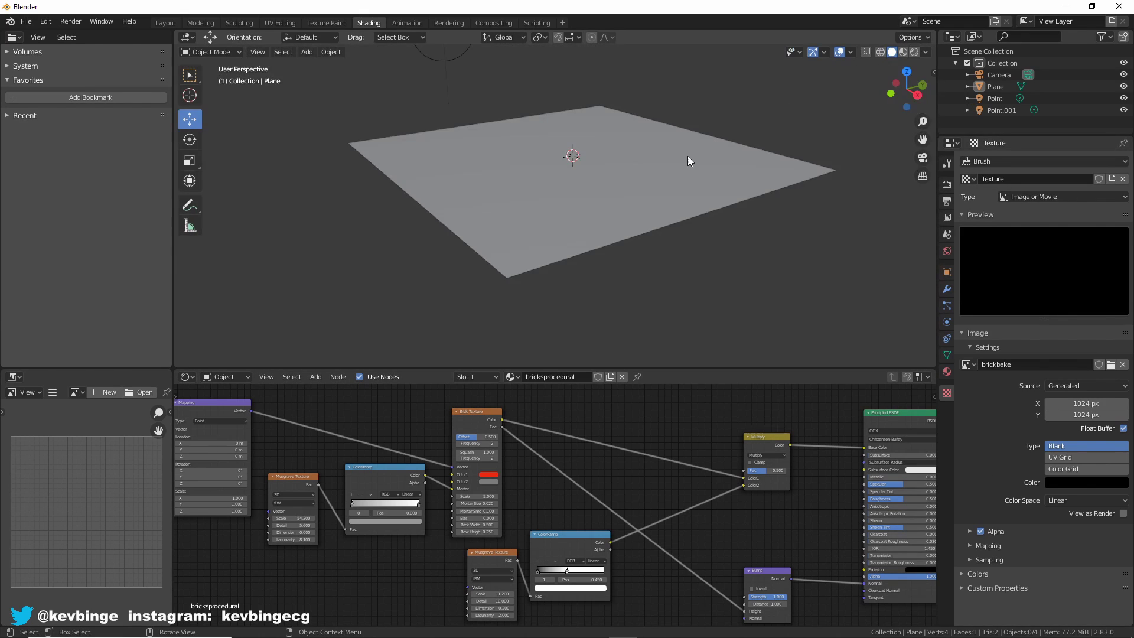
click(636, 188)
key(shift+d)
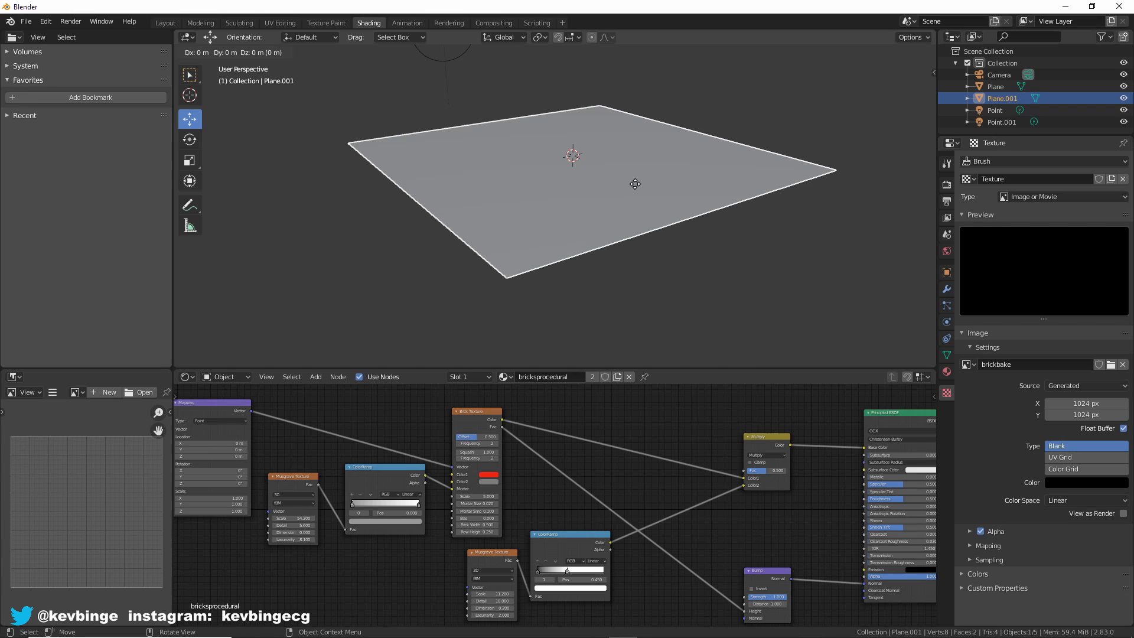
click(635, 183)
drag(577, 116, 582, 142)
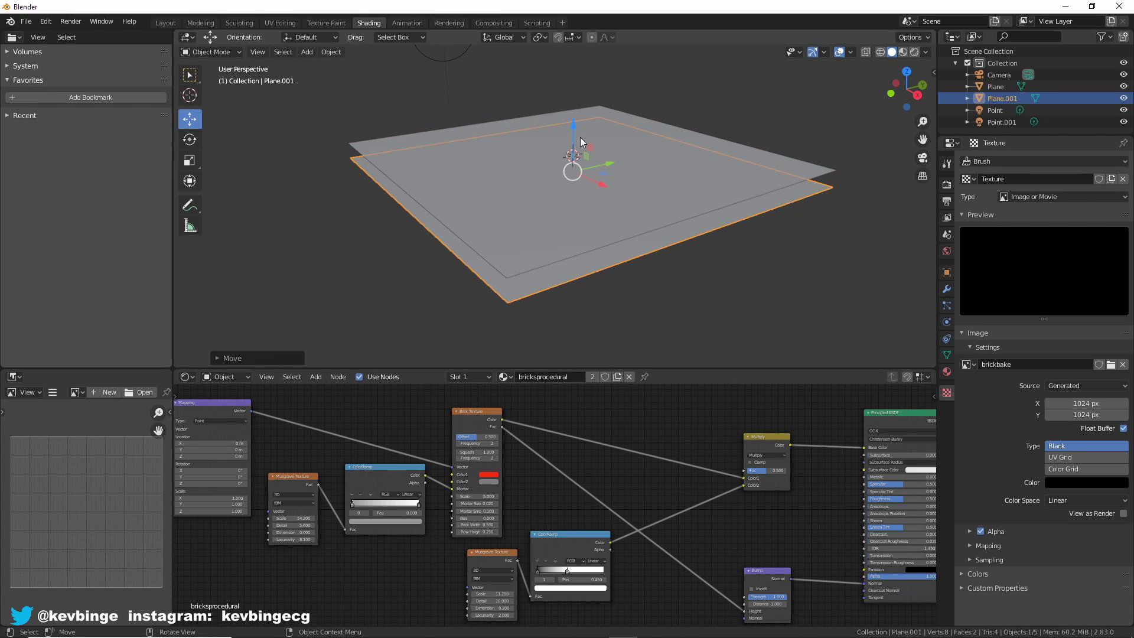
middle_drag(582, 142, 632, 279)
Rename the duplicate plane to 'targettoBake' in the outliner
double_click(1002, 98)
text(targettoB)
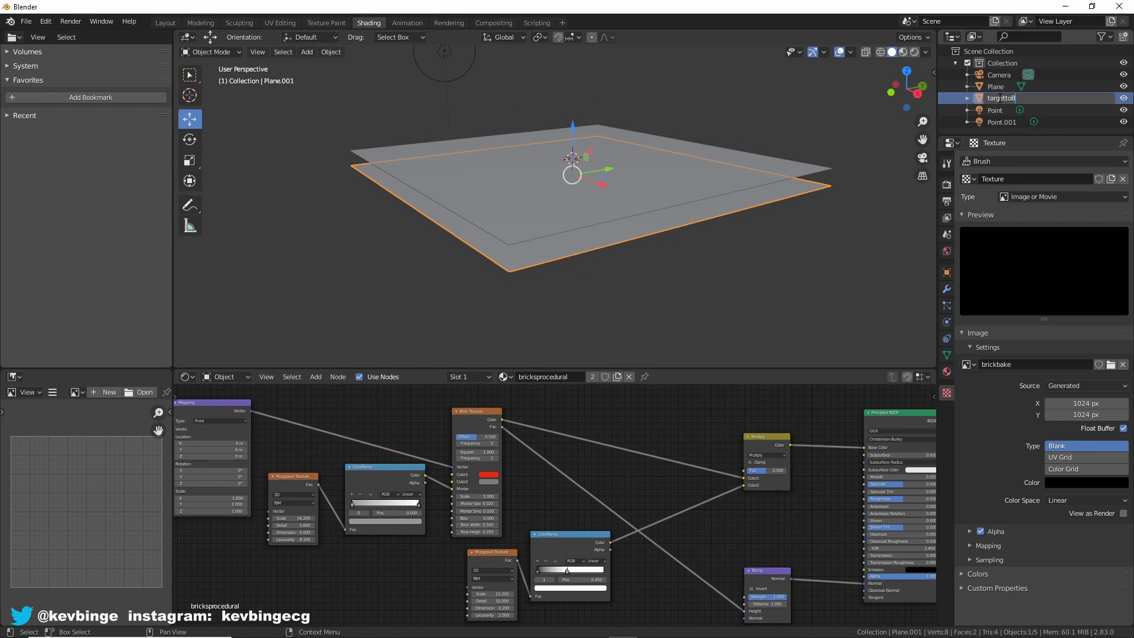
text(ake)
key(Return)
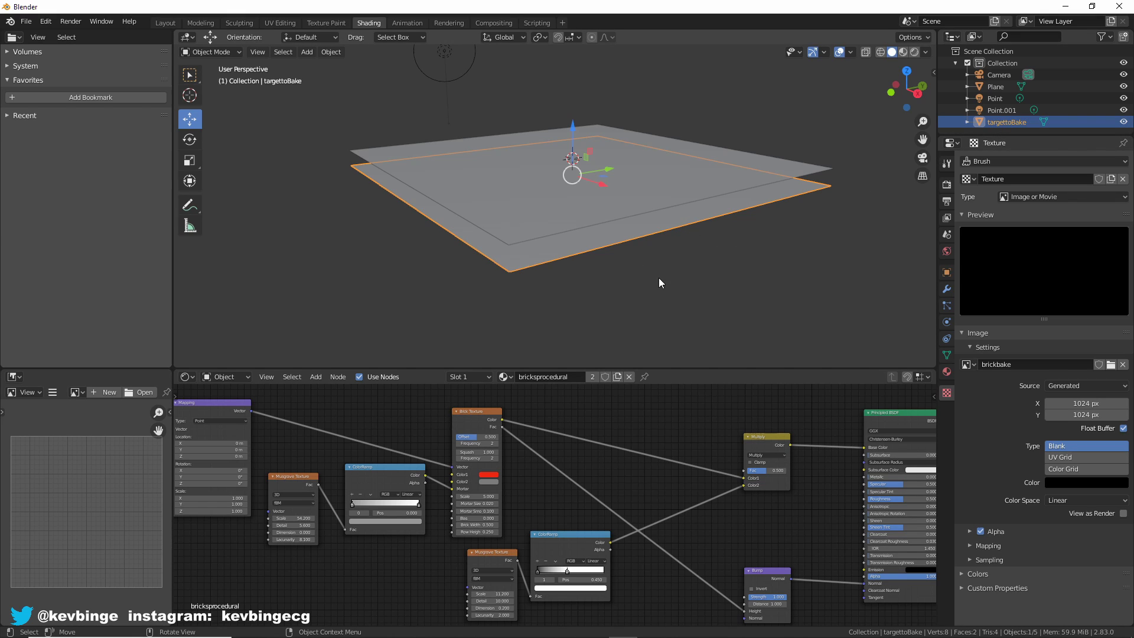
Make the plane's material a single-user copy and delete all its nodes
click(618, 379)
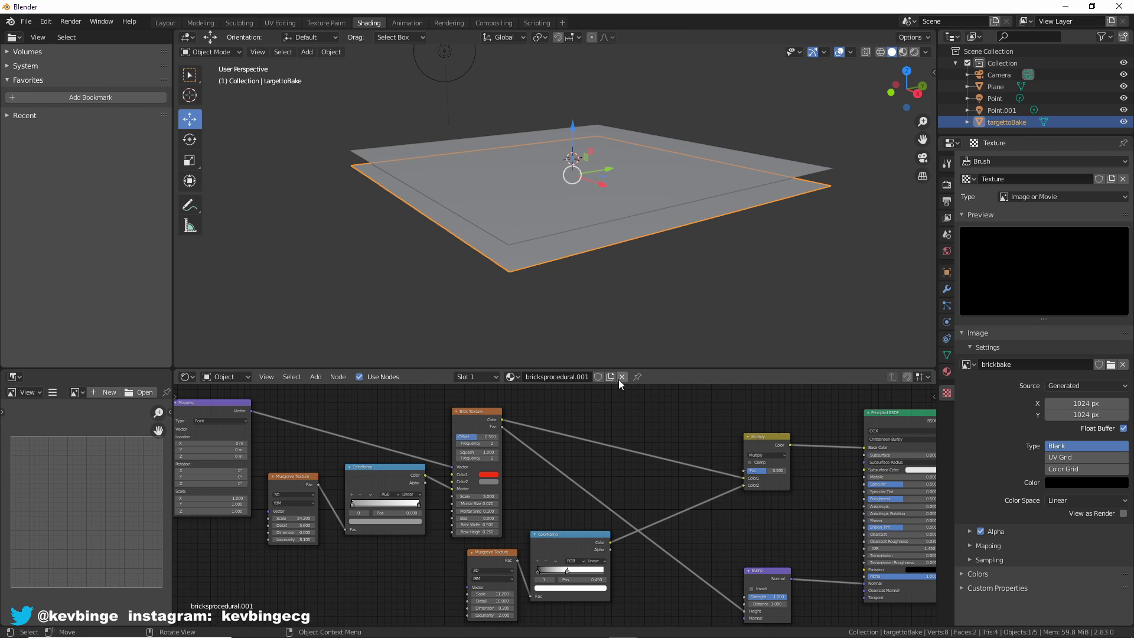
scroll(523, 448, down, 3)
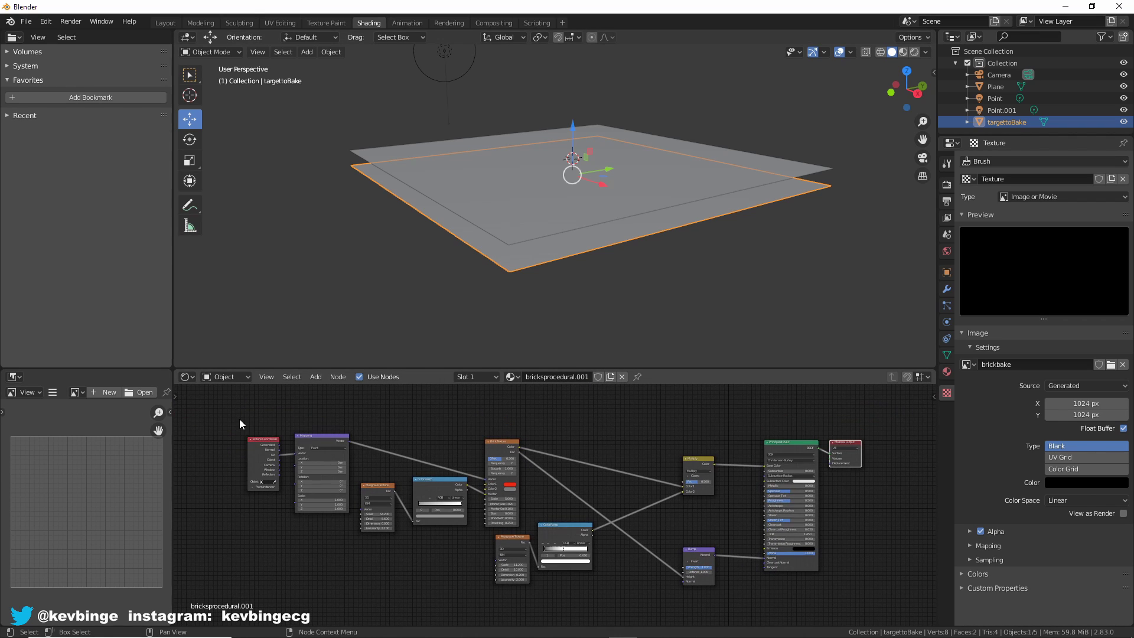
drag(239, 420, 807, 530)
key(x)
key(Home)
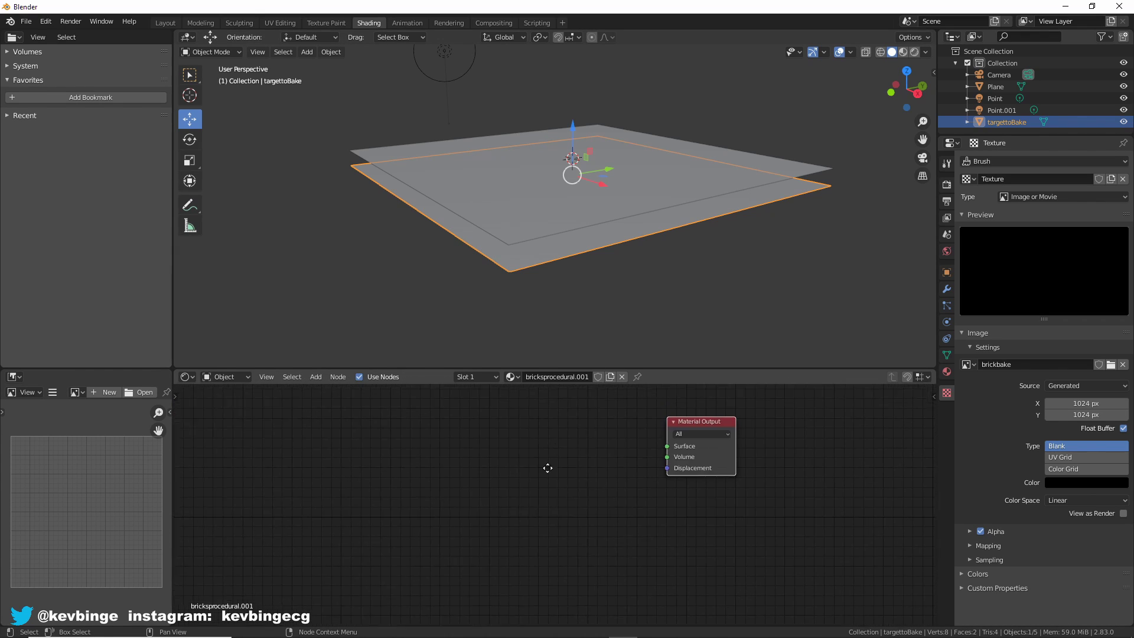
Add a Diffuse BSDF node connected to the Material Output's Surface
key(shift+a)
mouse_move(472, 462)
click(558, 458)
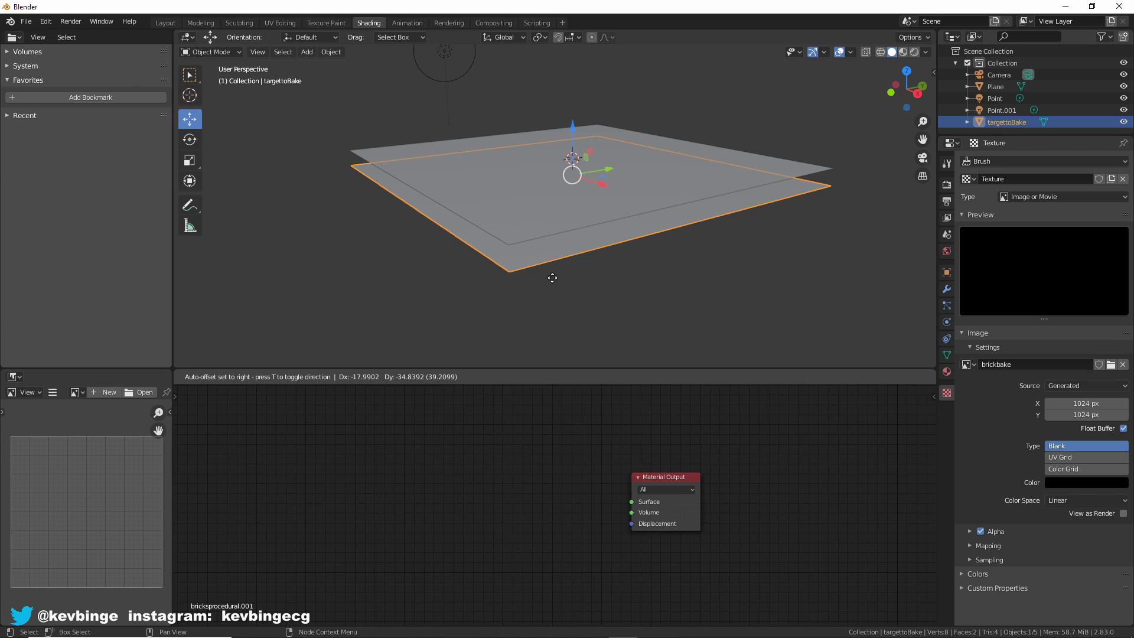
click(657, 459)
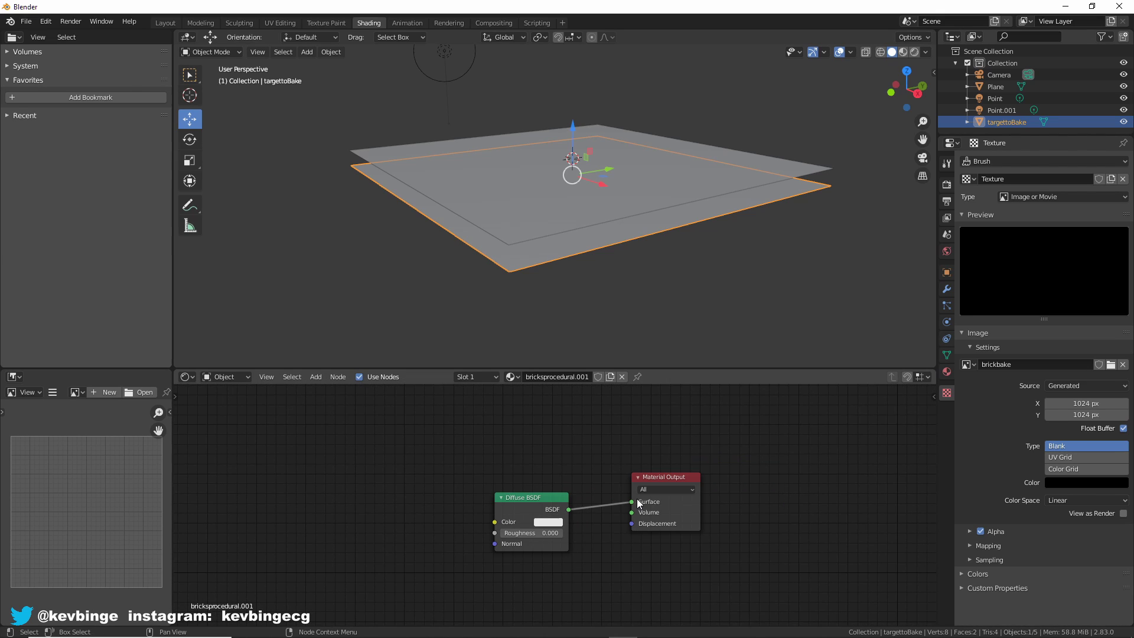
click(606, 489)
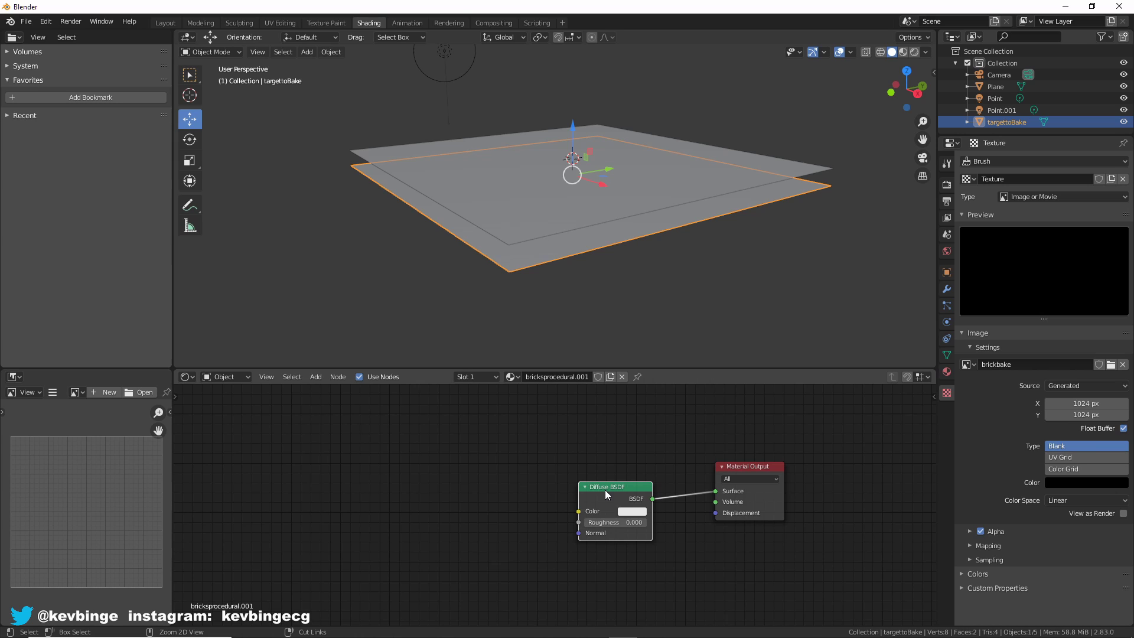
Add an Image Texture chain to the Diffuse BSDF with Ctrl+T and assign brickbake to it
key(ctrl+t)
drag(554, 462, 473, 466)
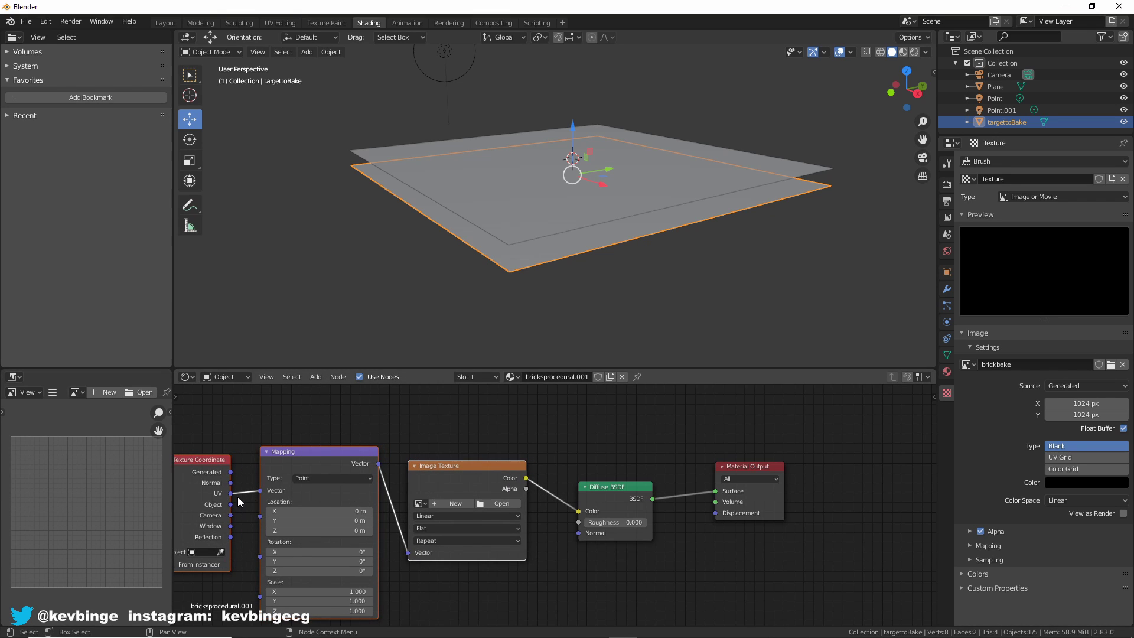
click(425, 504)
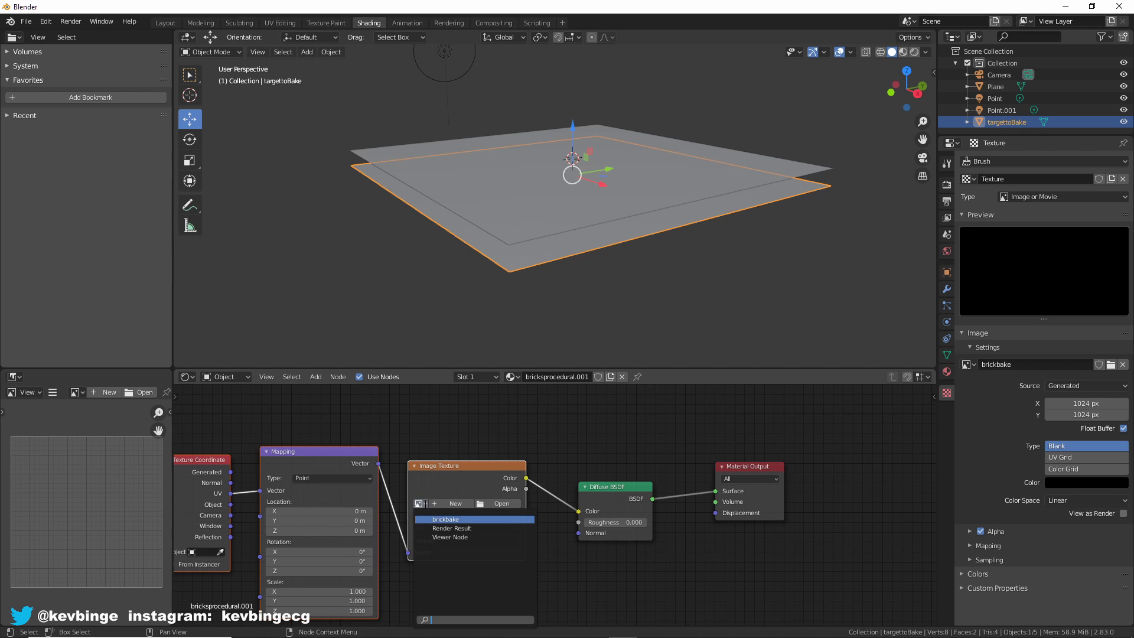
click(470, 519)
In UV Editing, display the brickbake image zoomed in and return the plane to Object Mode
click(276, 26)
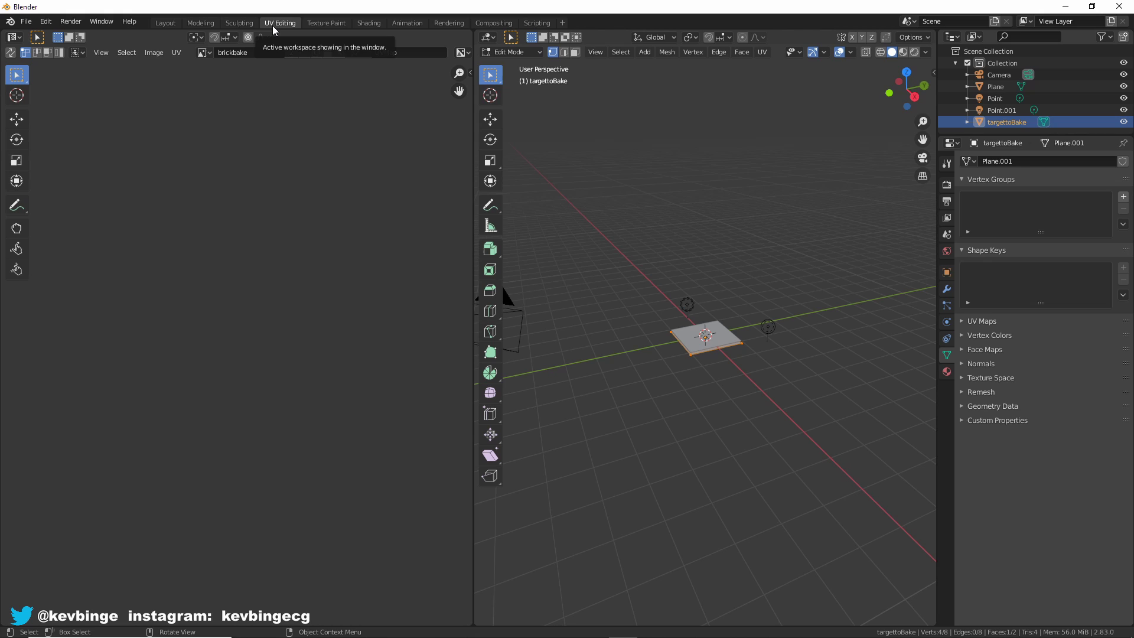
click(205, 52)
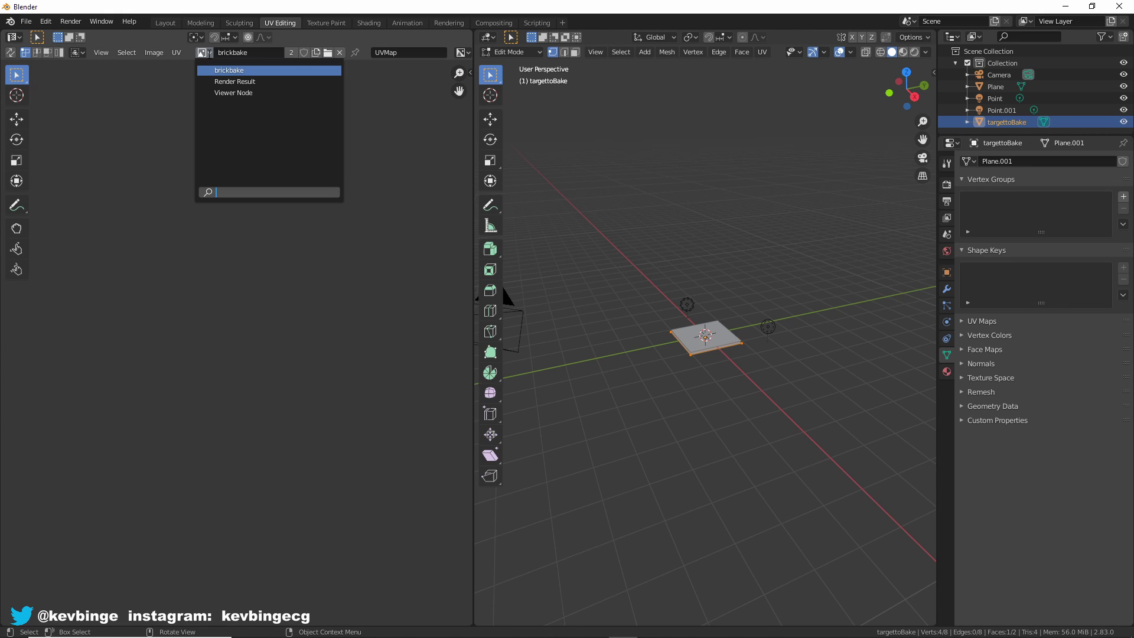
click(227, 70)
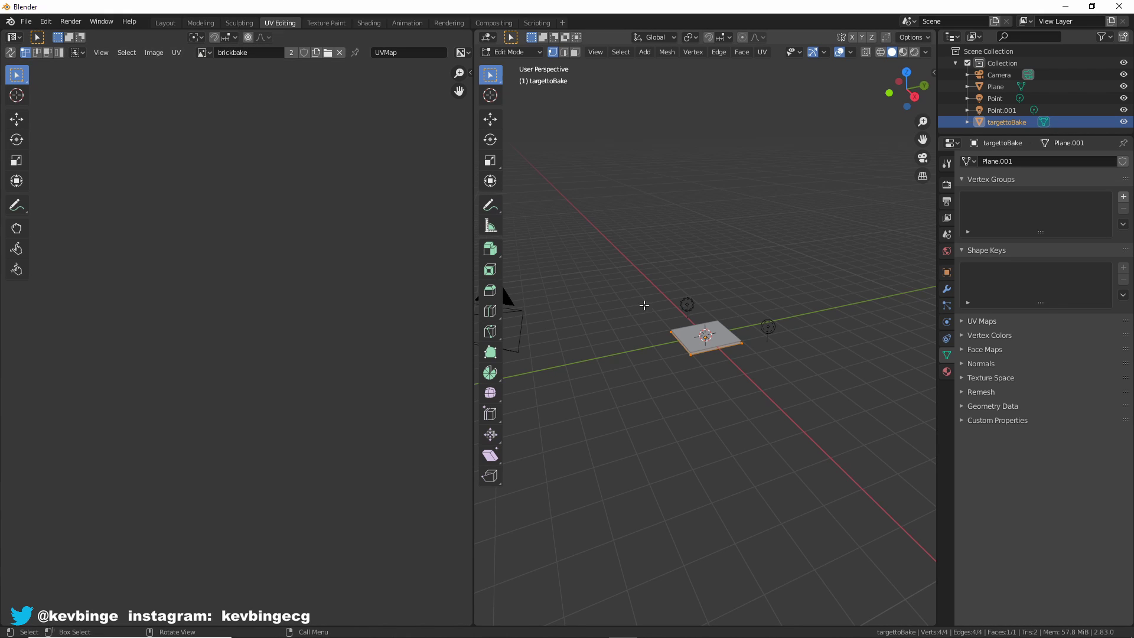
scroll(704, 350, up, 3)
scroll(704, 349, up, 2)
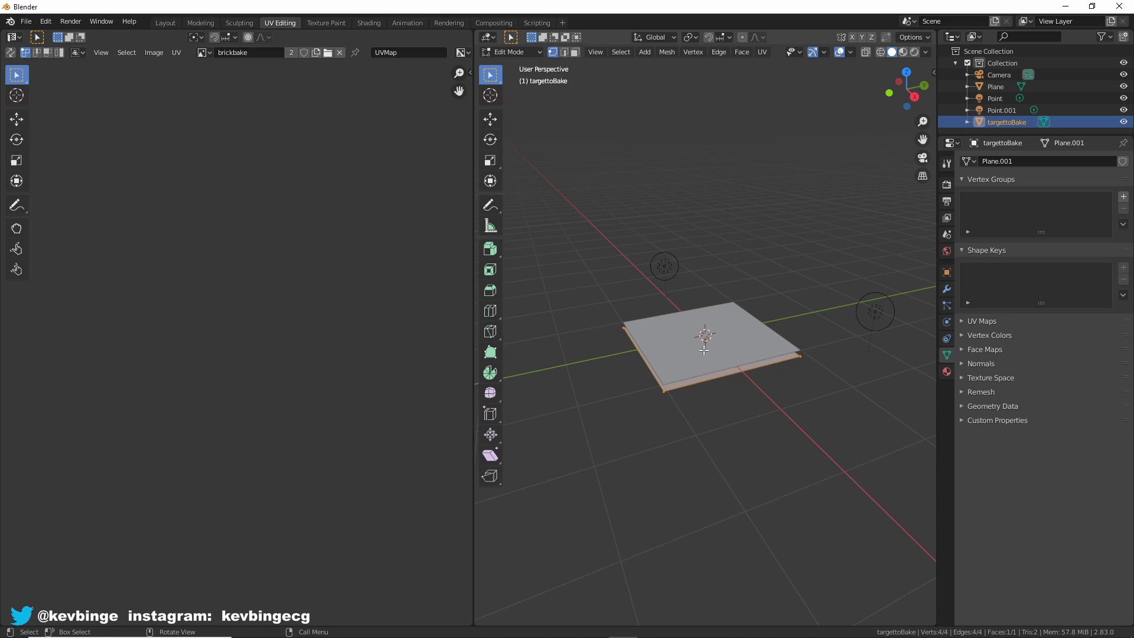
scroll(704, 349, up, 1)
key(Tab)
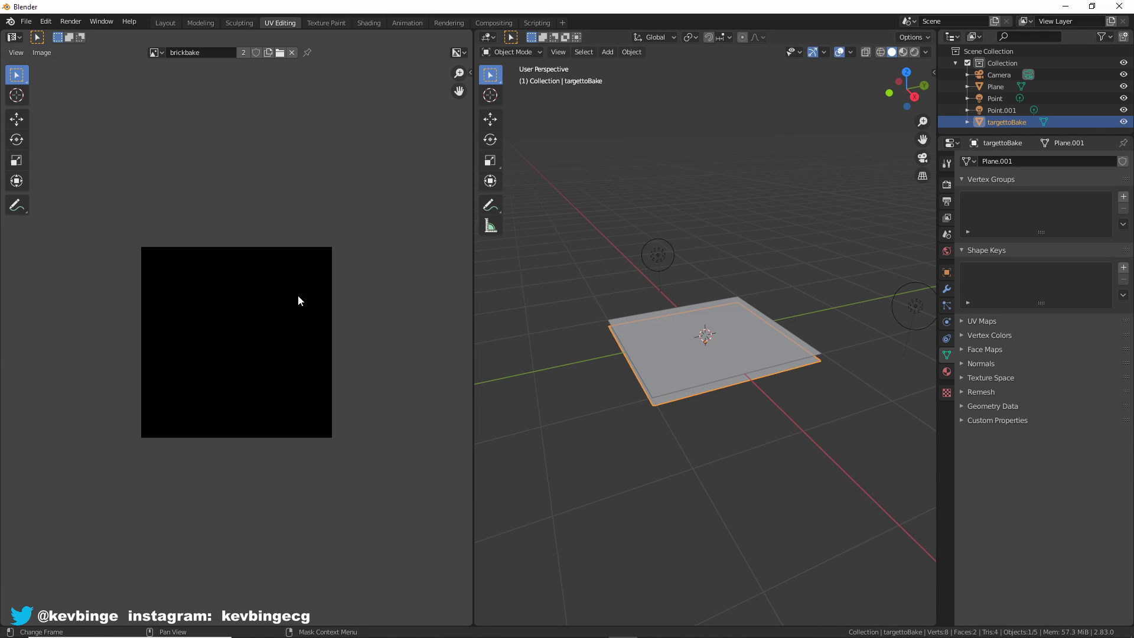
scroll(298, 301, up, 2)
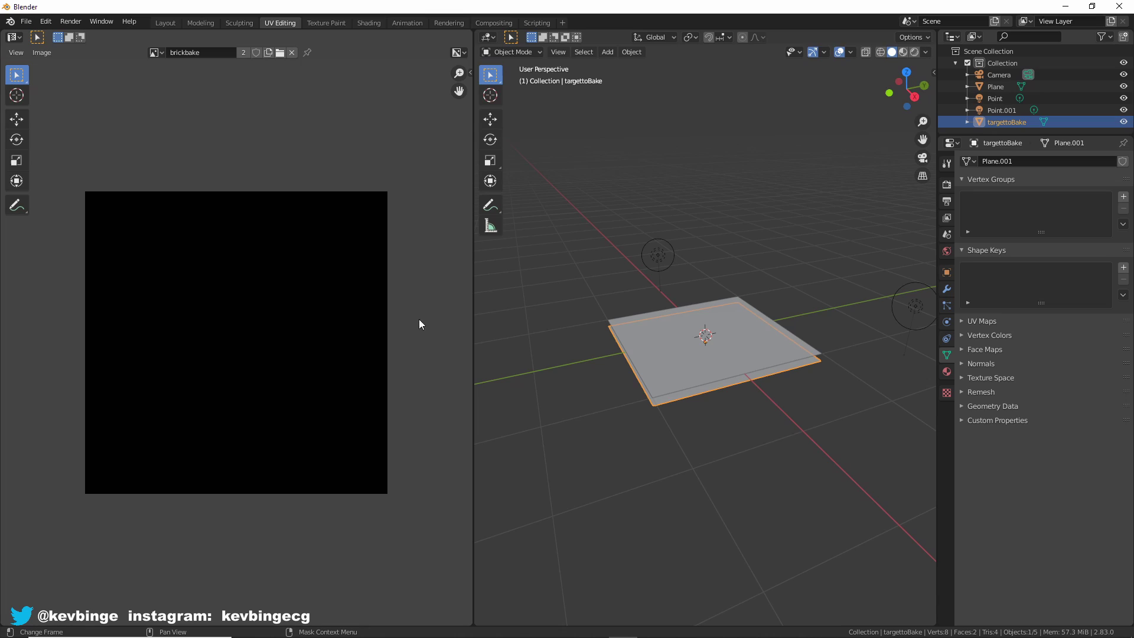
Set the bake type to Diffuse, enable Selected to Active, and use a 1 m ray distance
click(948, 187)
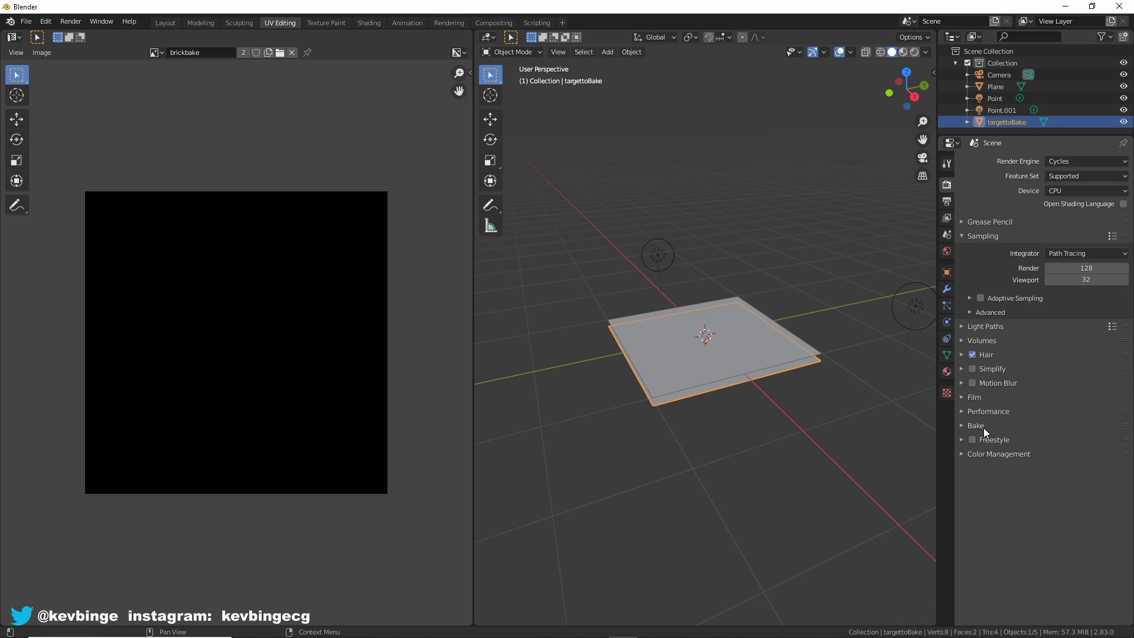
click(963, 424)
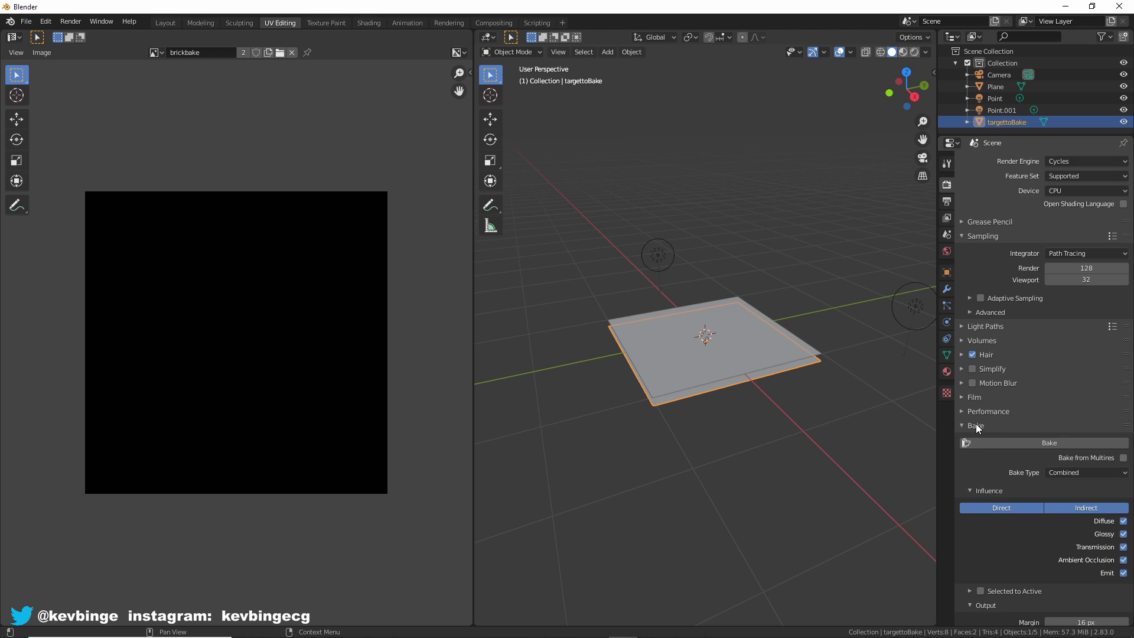
scroll(976, 424, down, 2)
click(1060, 423)
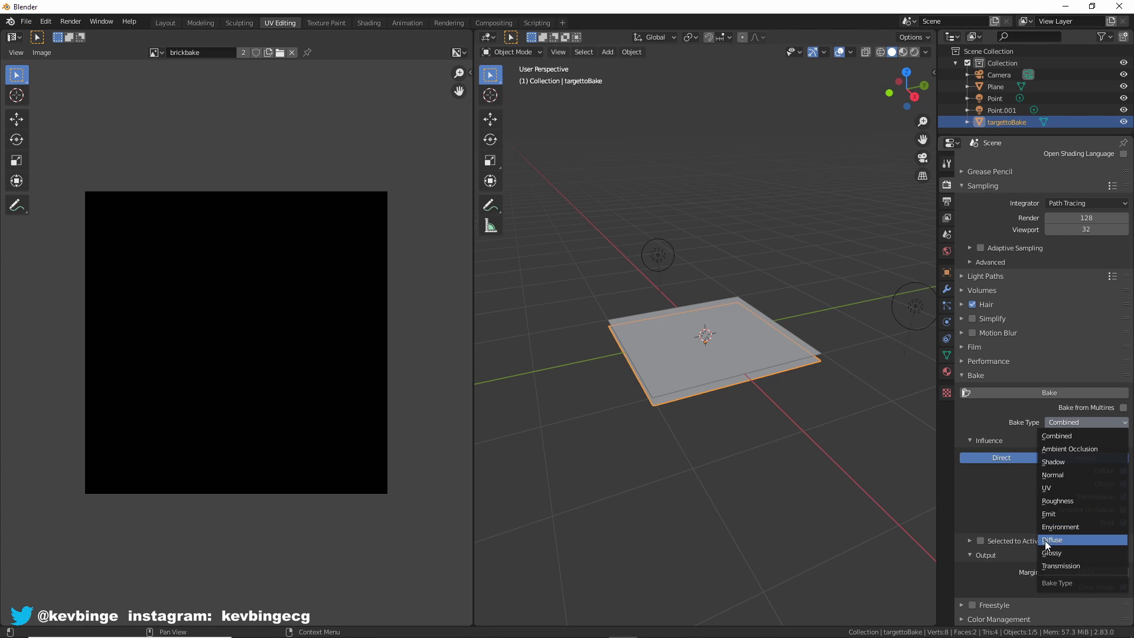
click(1056, 541)
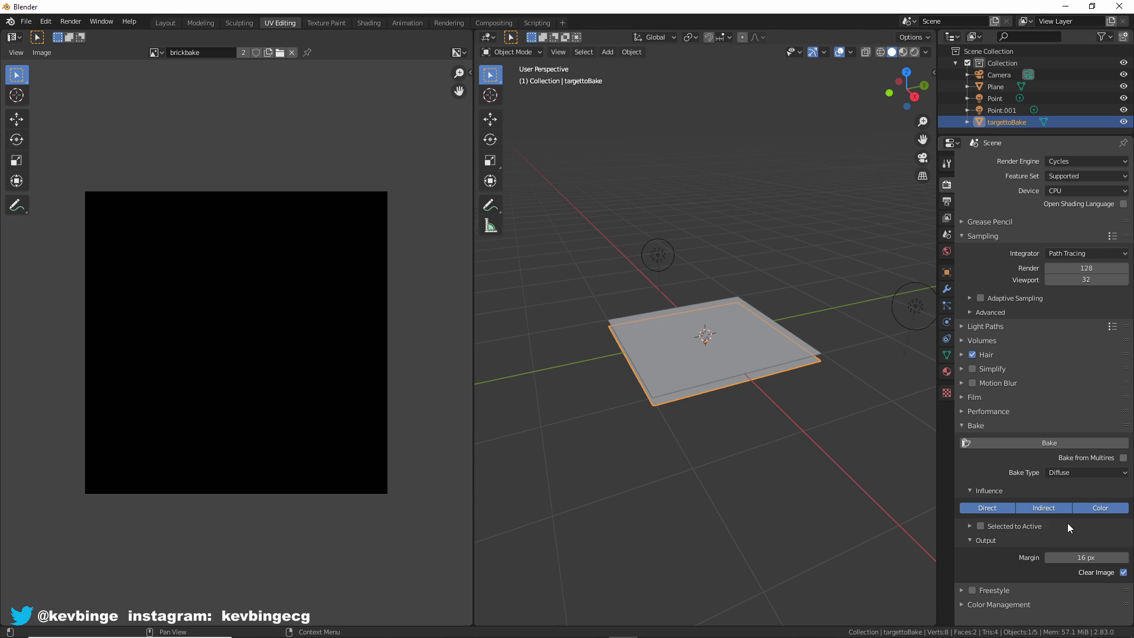
click(970, 526)
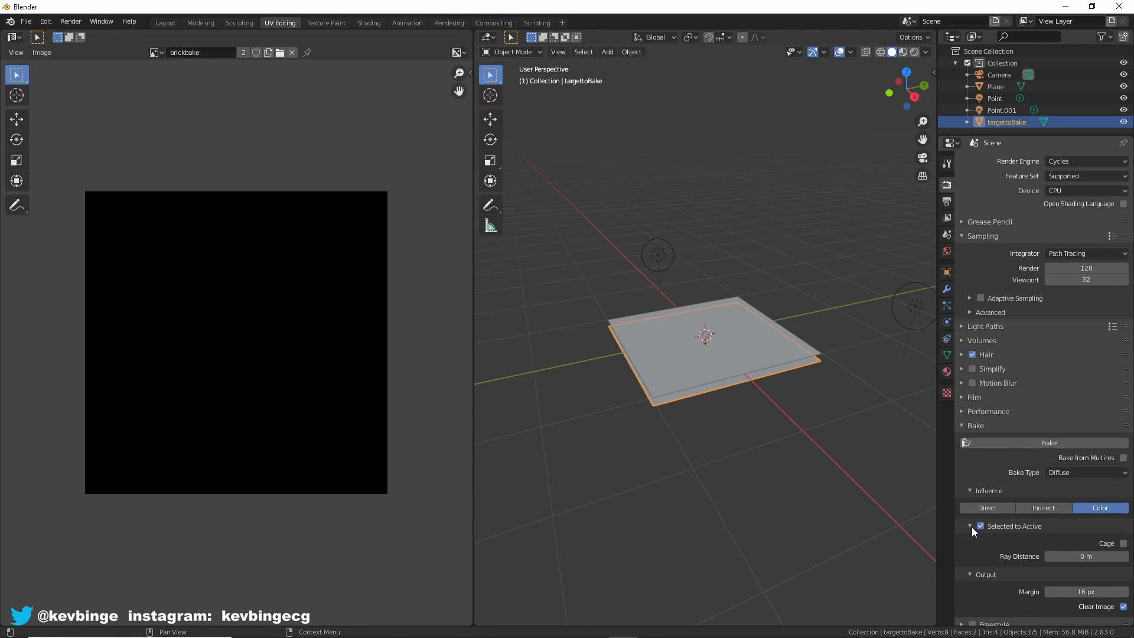
scroll(972, 527, down, 1)
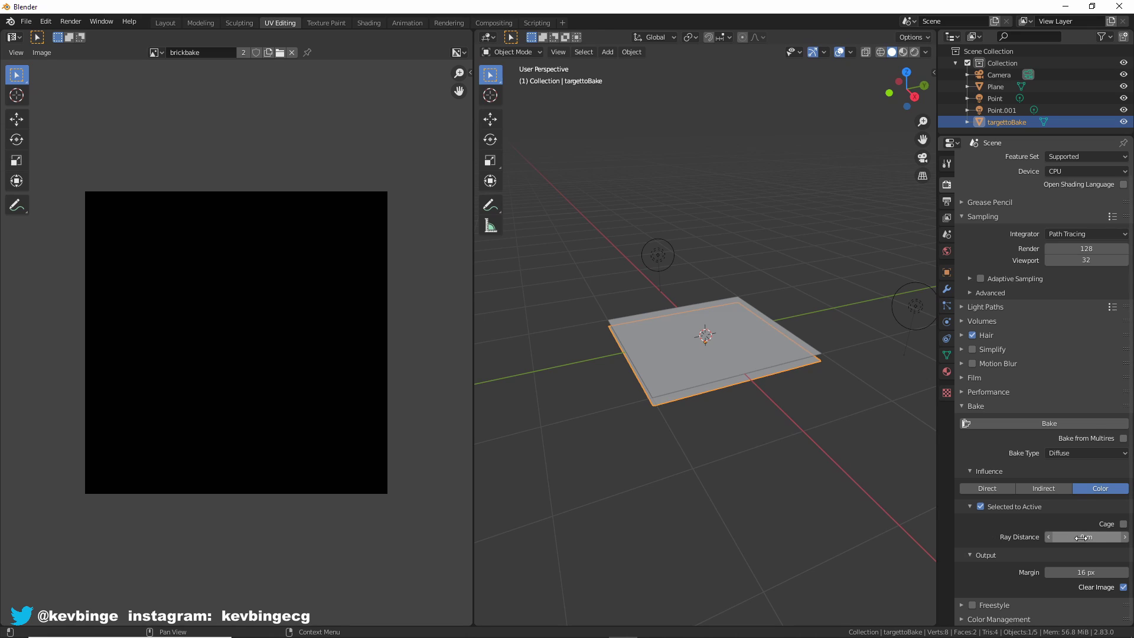
drag(1087, 536, 1093, 543)
Select Plane, then targettoBake as active, and bake the brick colour into brickbake
scroll(763, 491, up, 5)
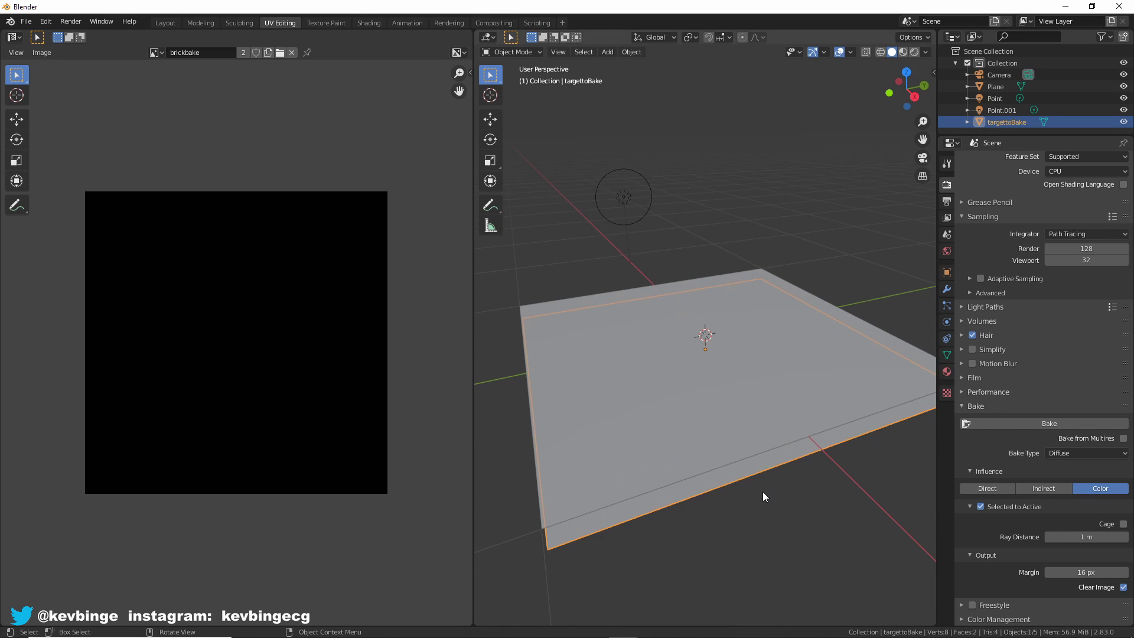
click(735, 441)
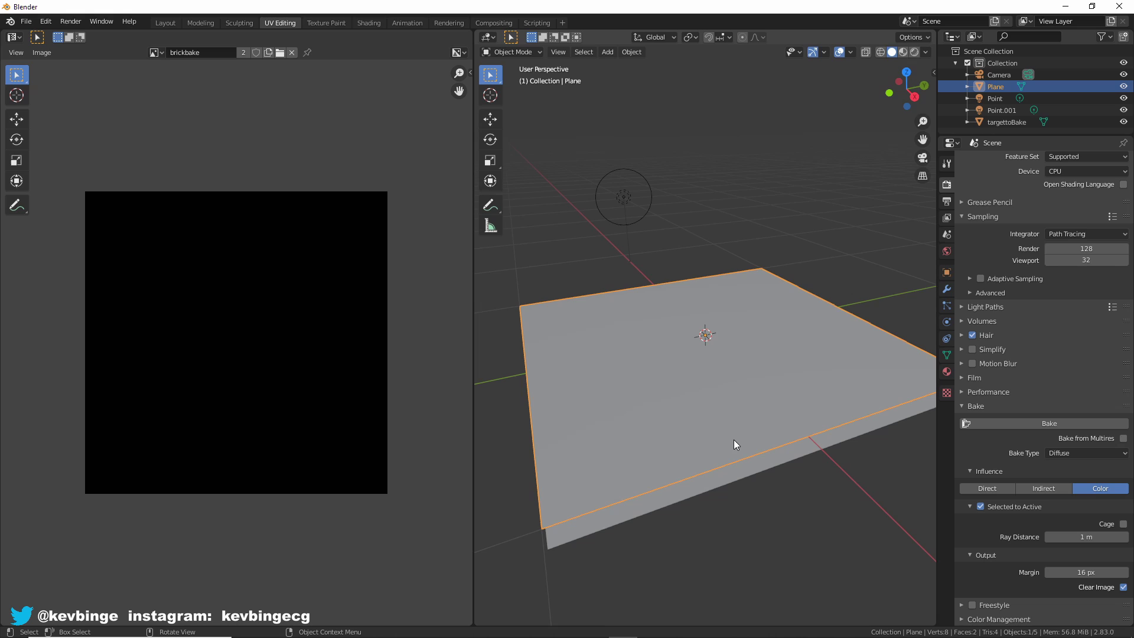
shift+click(746, 473)
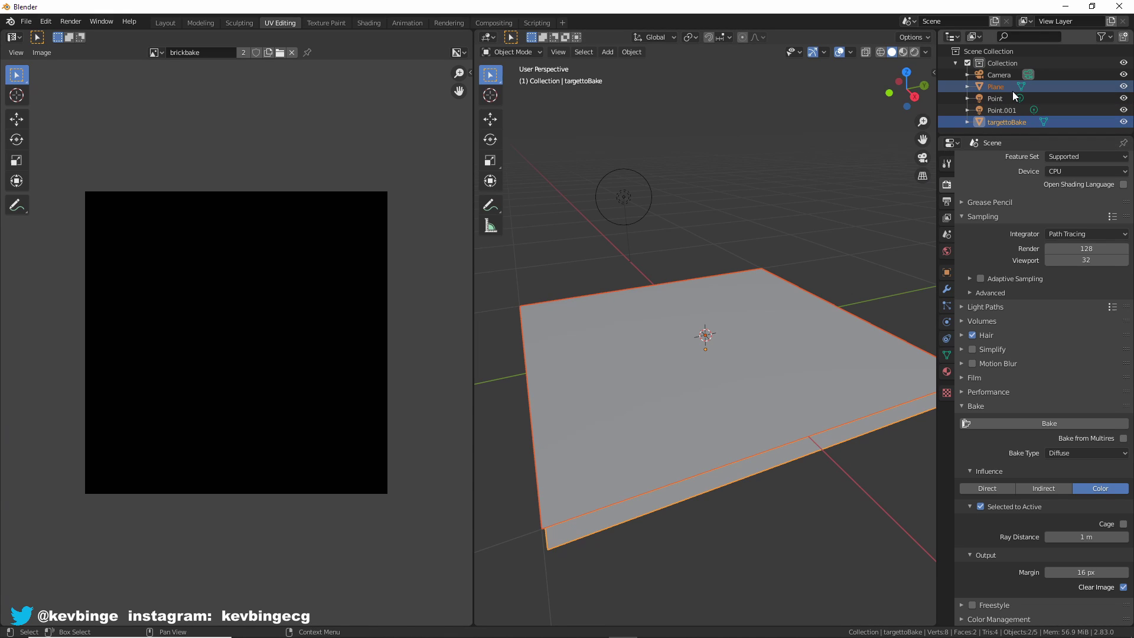
click(1019, 422)
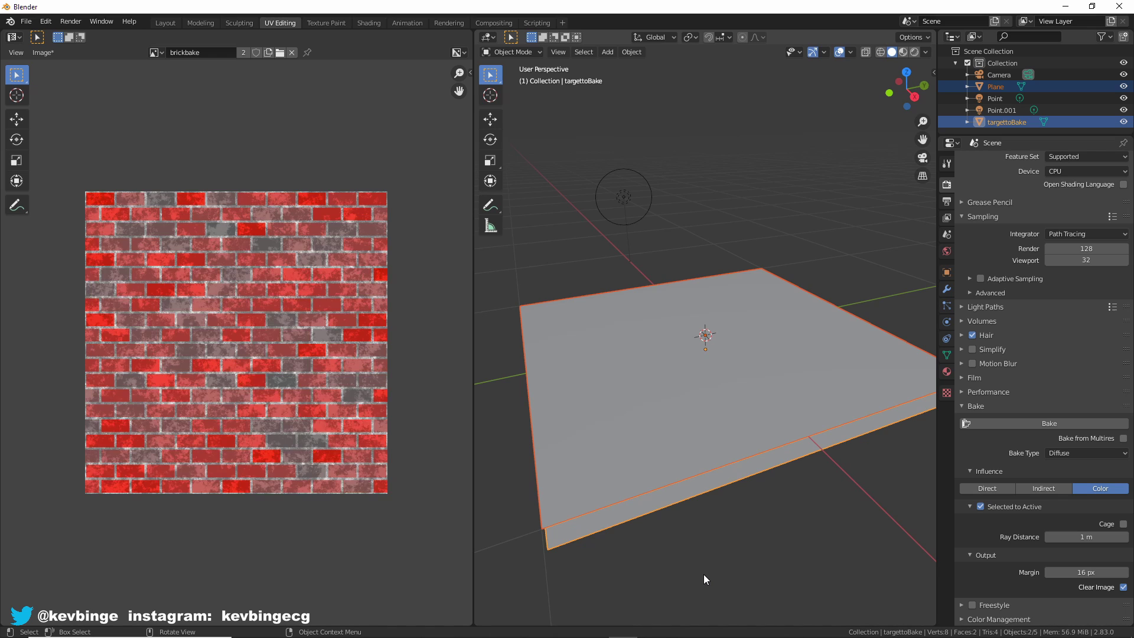
Show the baked brickbake image in the Rendering workspace's image editor
key(Tab)
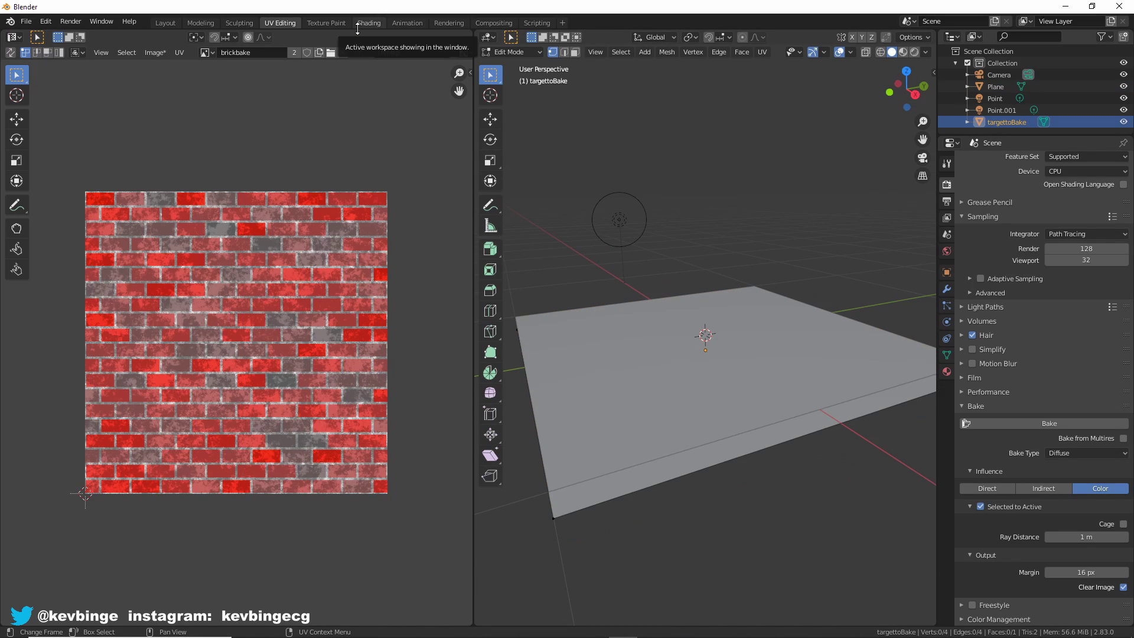
click(449, 23)
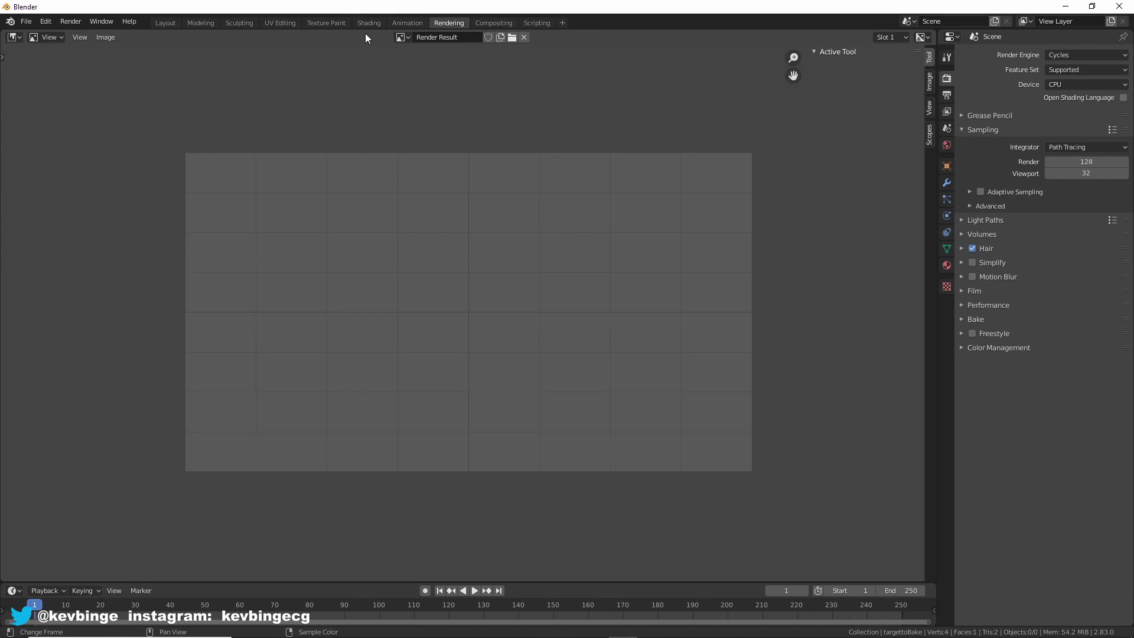
click(401, 37)
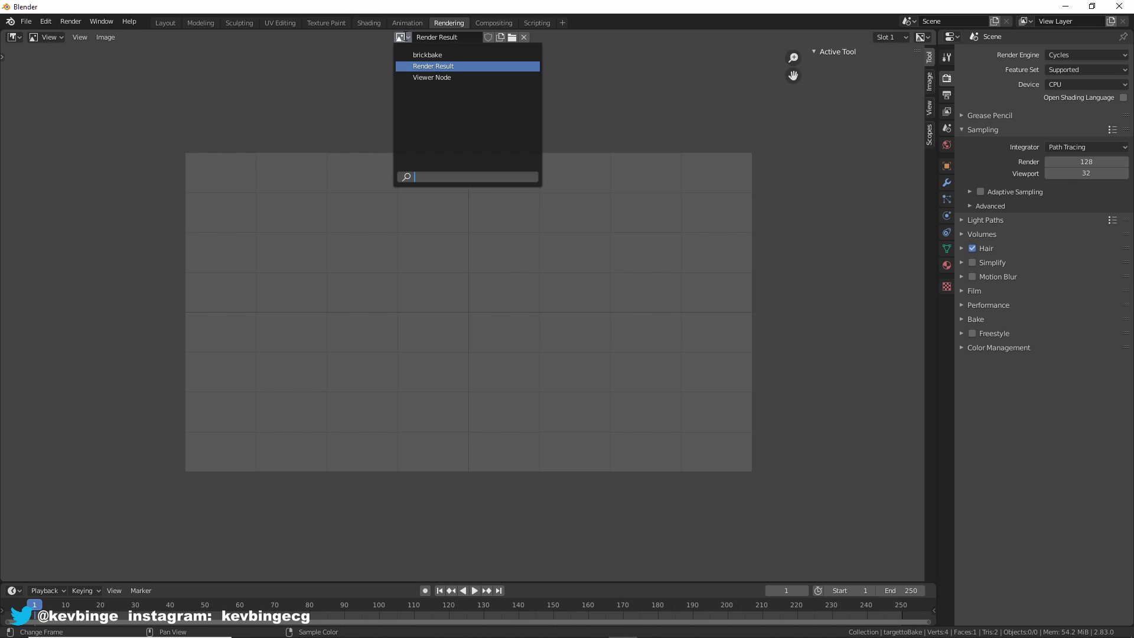
click(422, 55)
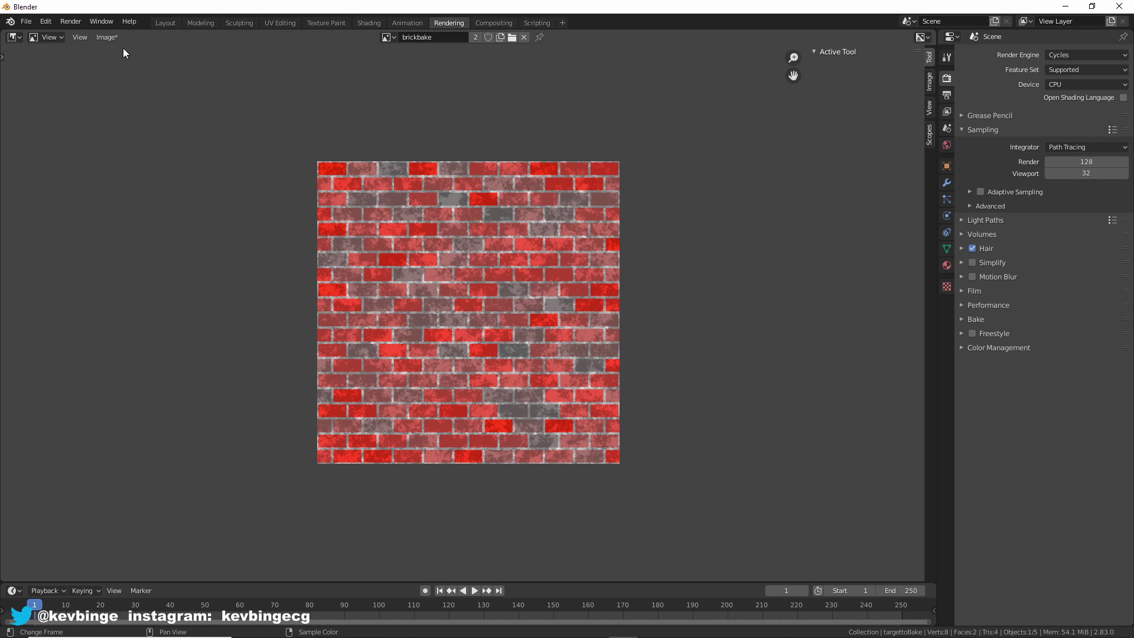
click(109, 38)
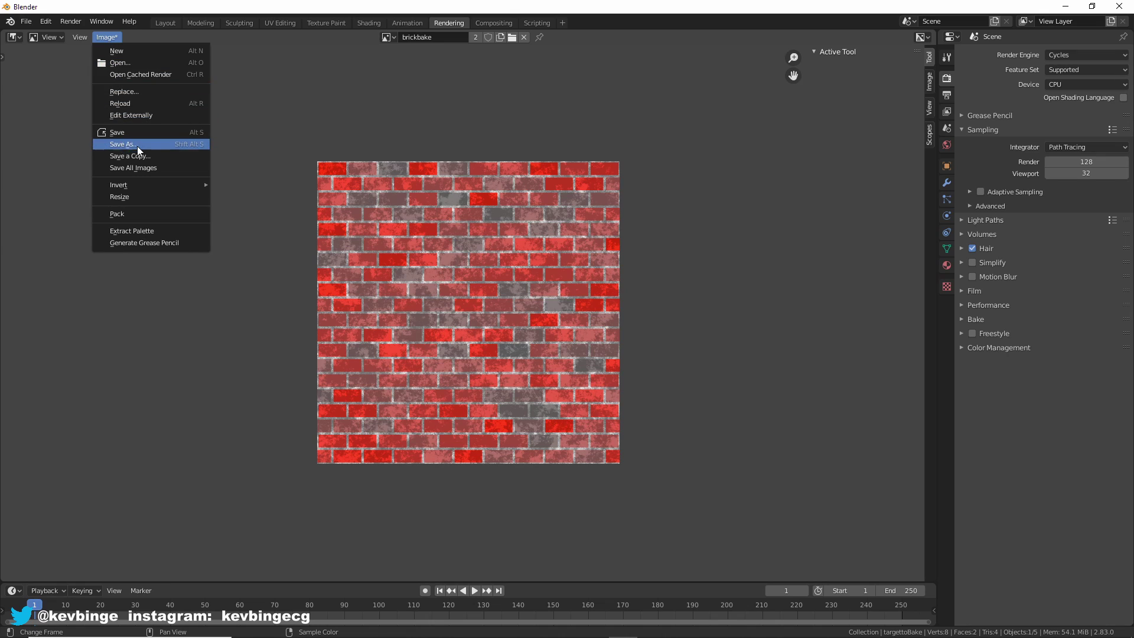
Save the image as brickbake.exr in OpenEXR format with Float (Full) colour depth
click(120, 144)
click(837, 203)
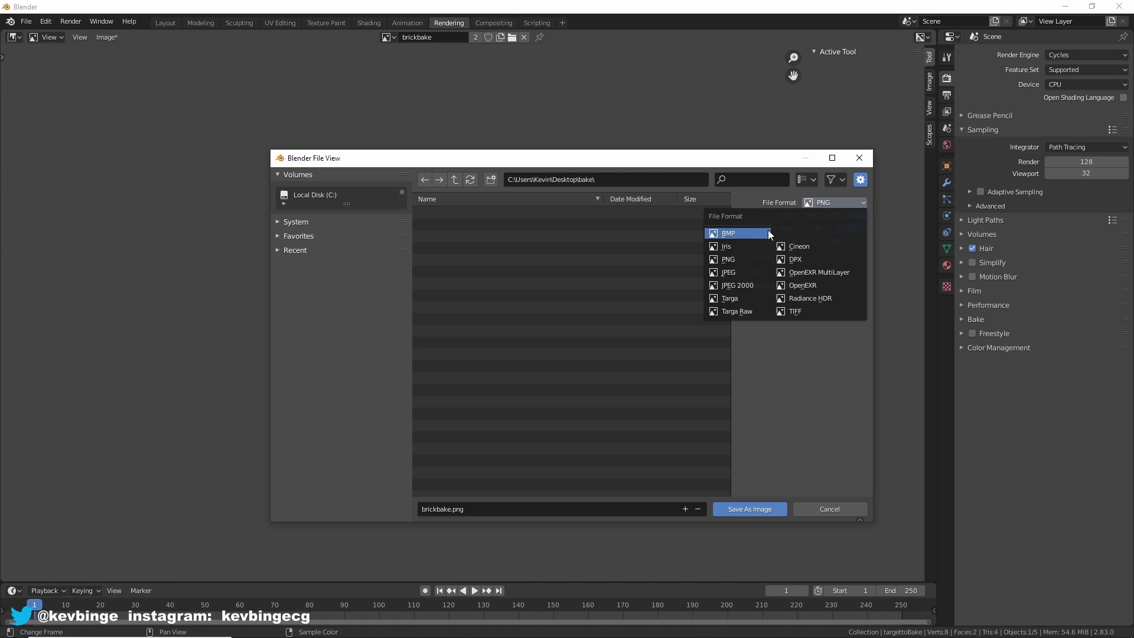
click(795, 284)
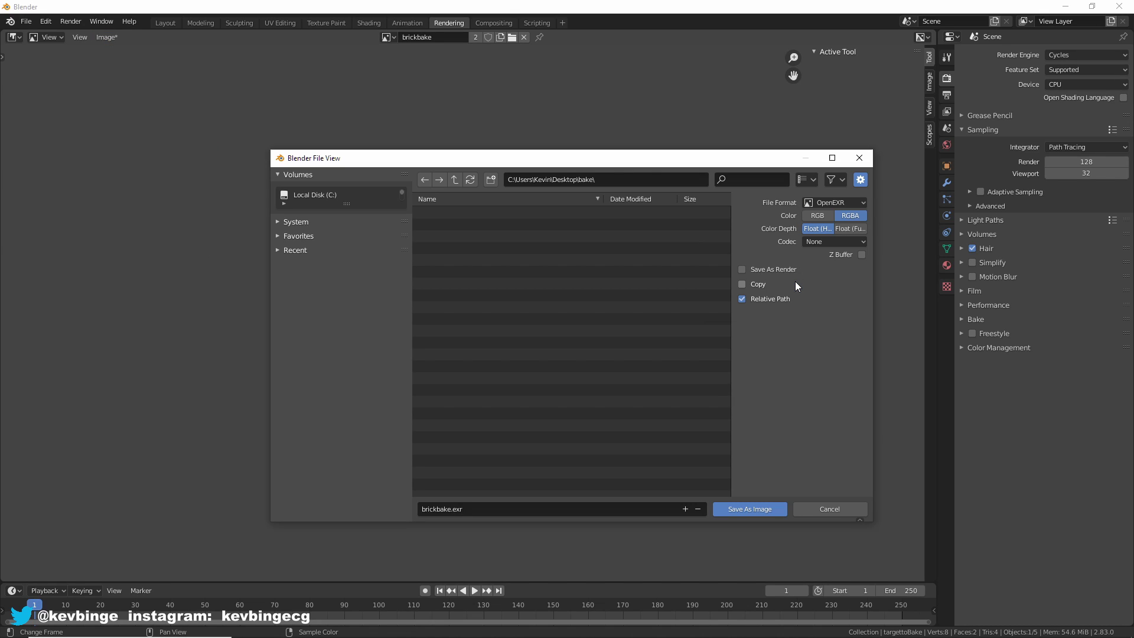
click(849, 230)
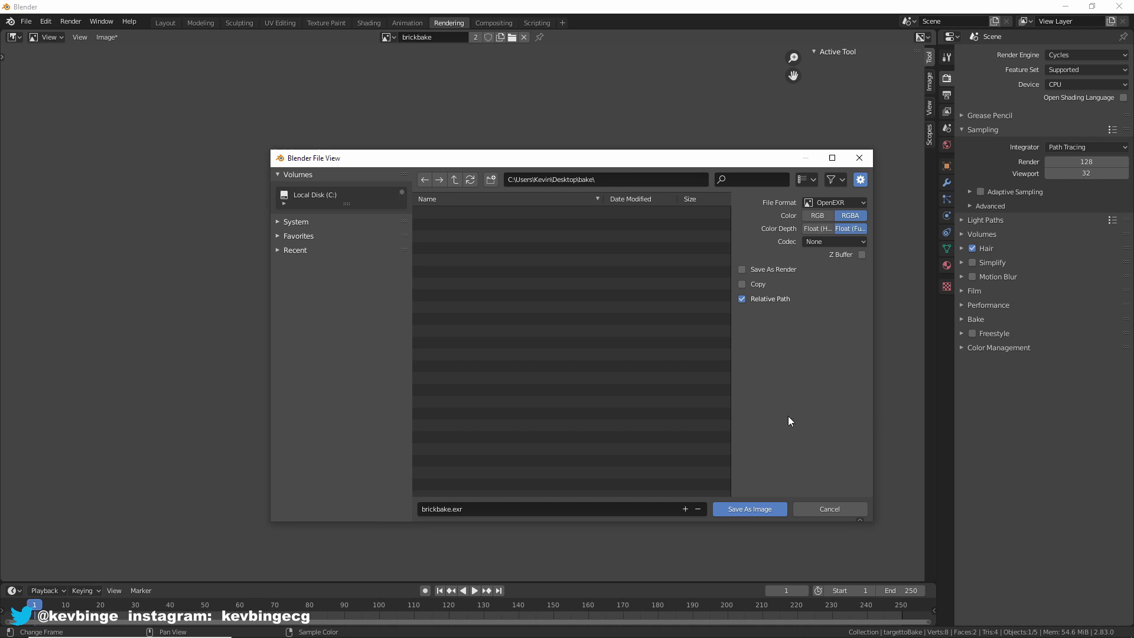
Save the bake as brickbake.exr and add an Exposure adjustment to it in Affinity Photo
click(729, 511)
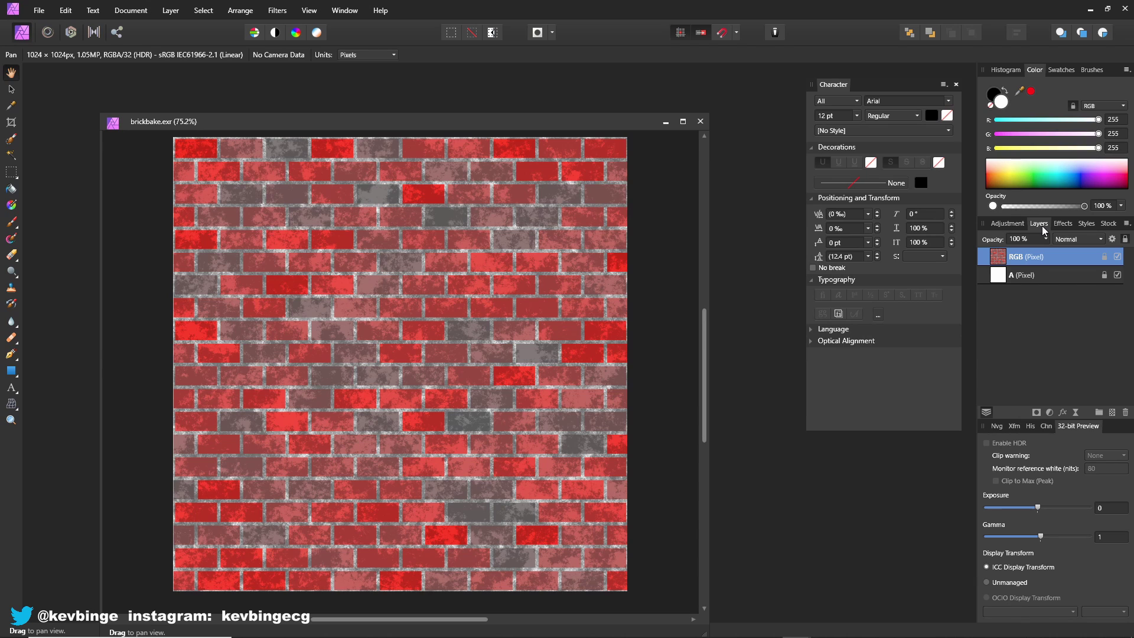
click(1011, 225)
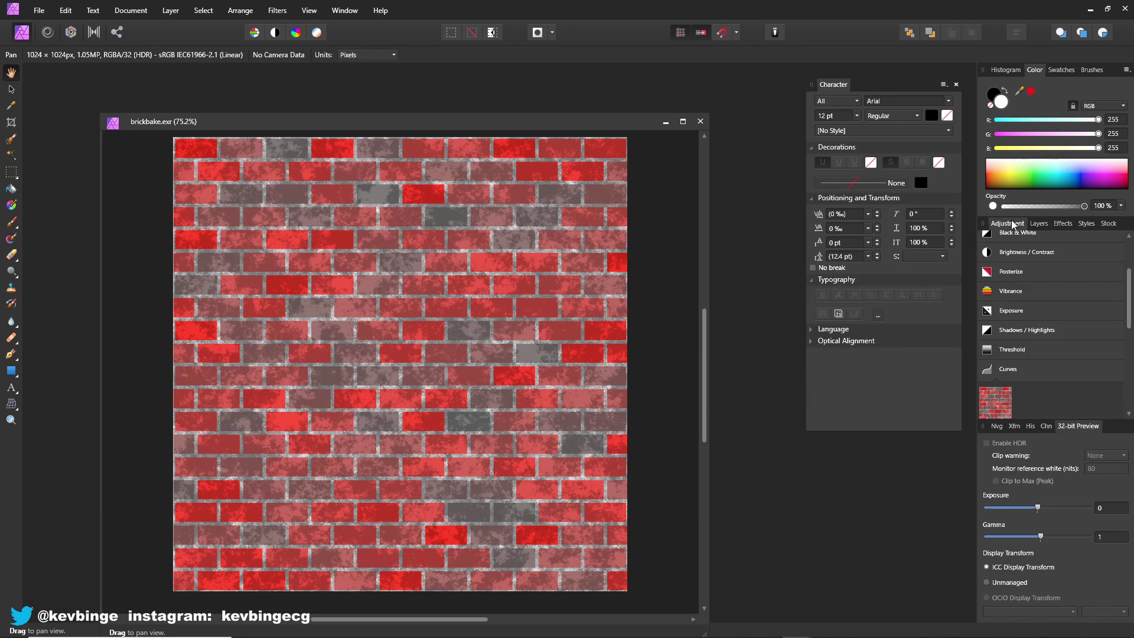
click(1012, 310)
Lower the exposure to darken the bricks, then set the 32-bit preview to exposure 1.629, gamma 0.508
mouse_move(805, 566)
mouse_down()
mouse_move(781, 567)
mouse_move(844, 568)
mouse_move(800, 568)
mouse_up()
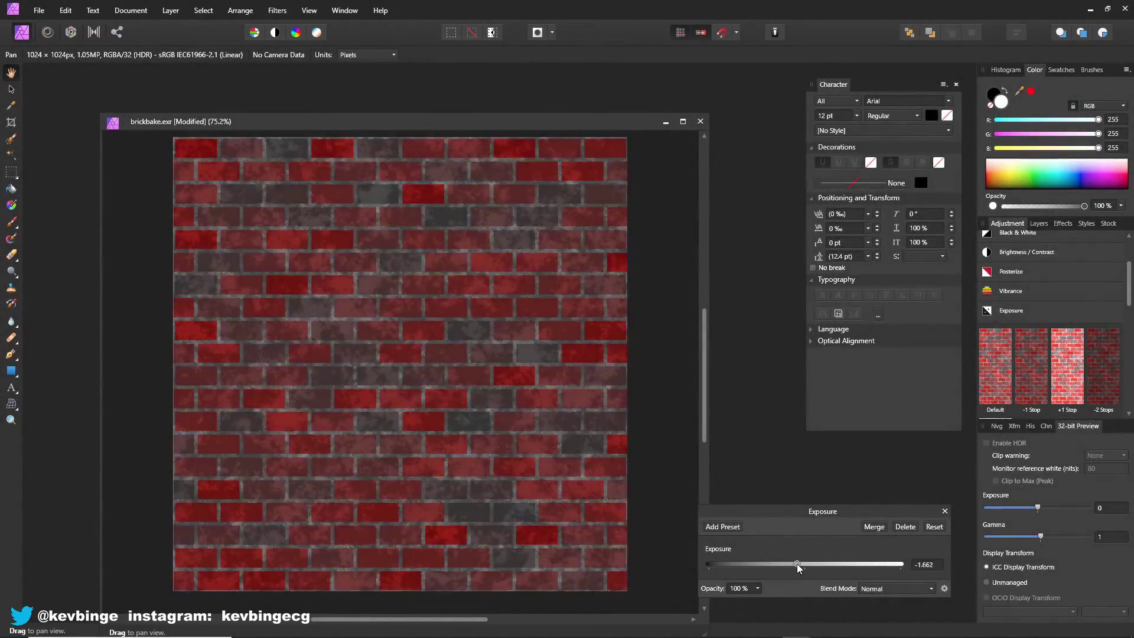
click(944, 511)
mouse_move(1037, 506)
mouse_down()
mouse_move(1074, 502)
mouse_move(985, 539)
mouse_move(1059, 508)
mouse_up()
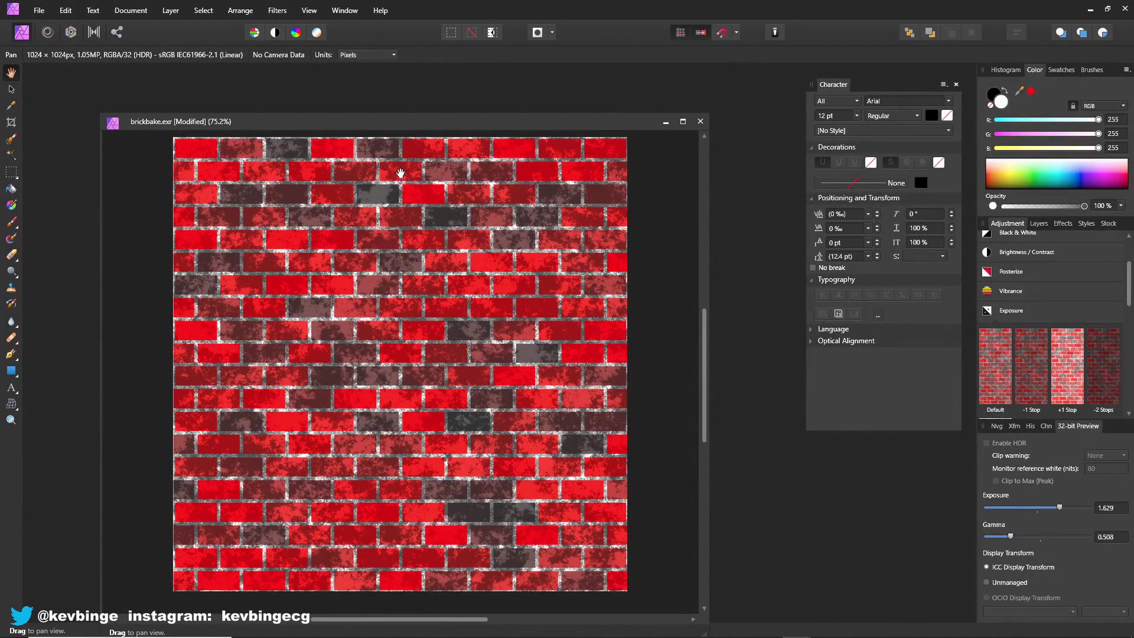
Add an HSL adjustment with hue −17°, saturation −56%, luminosity −25% to make the bricks weathered brown
scroll(1033, 290, up, 3)
click(1016, 280)
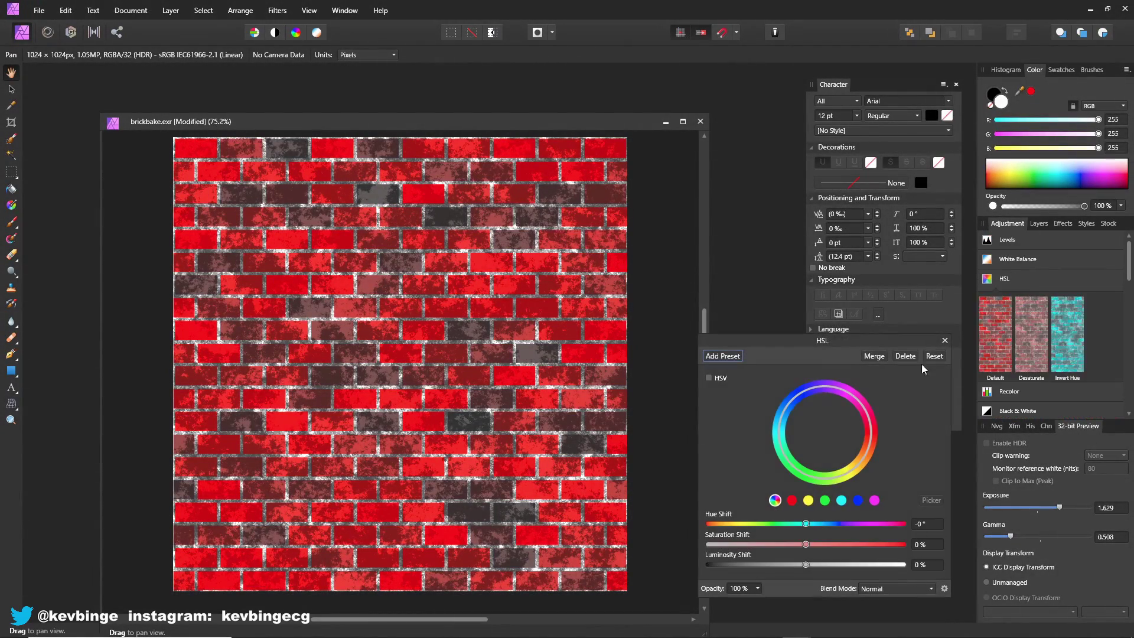
drag(822, 528, 873, 524)
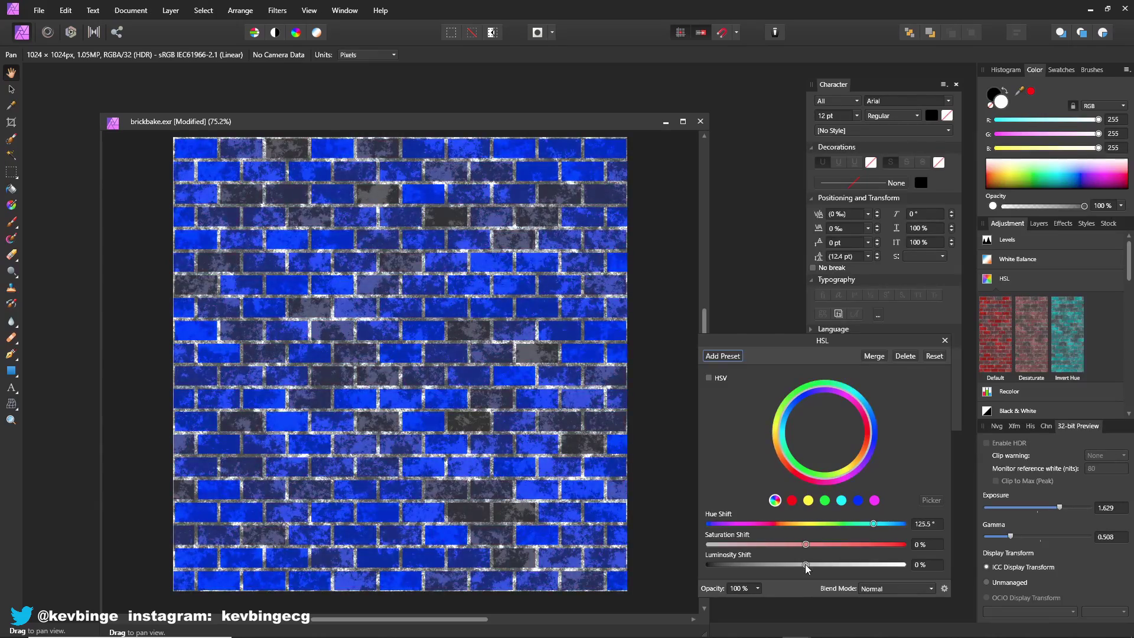
drag(806, 564, 751, 544)
drag(882, 525, 800, 524)
click(946, 340)
drag(350, 129, 378, 107)
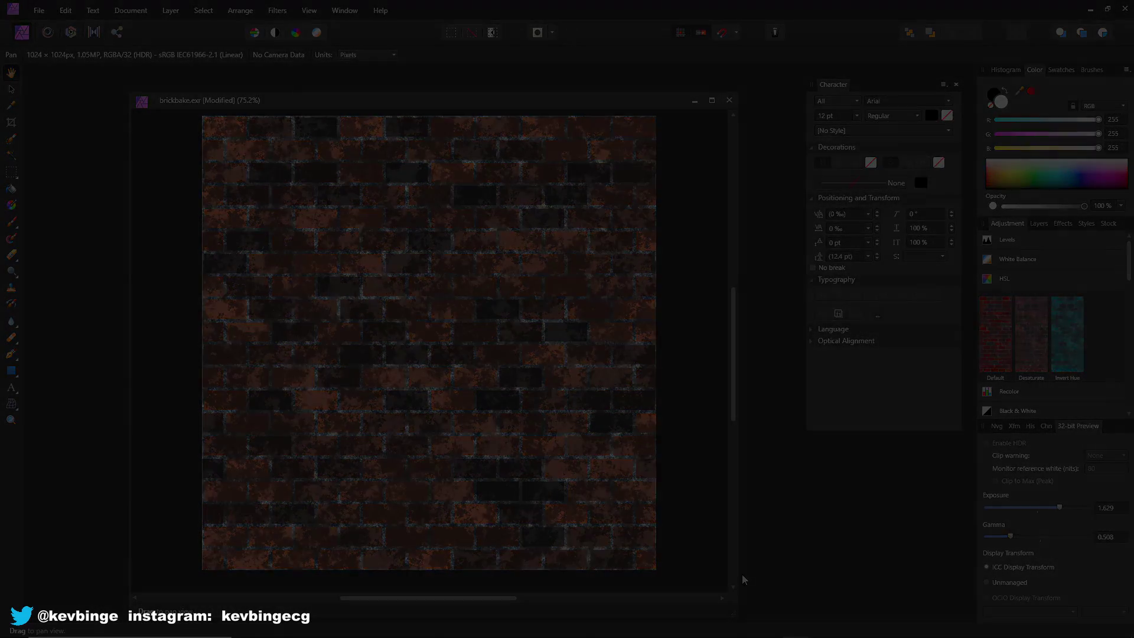